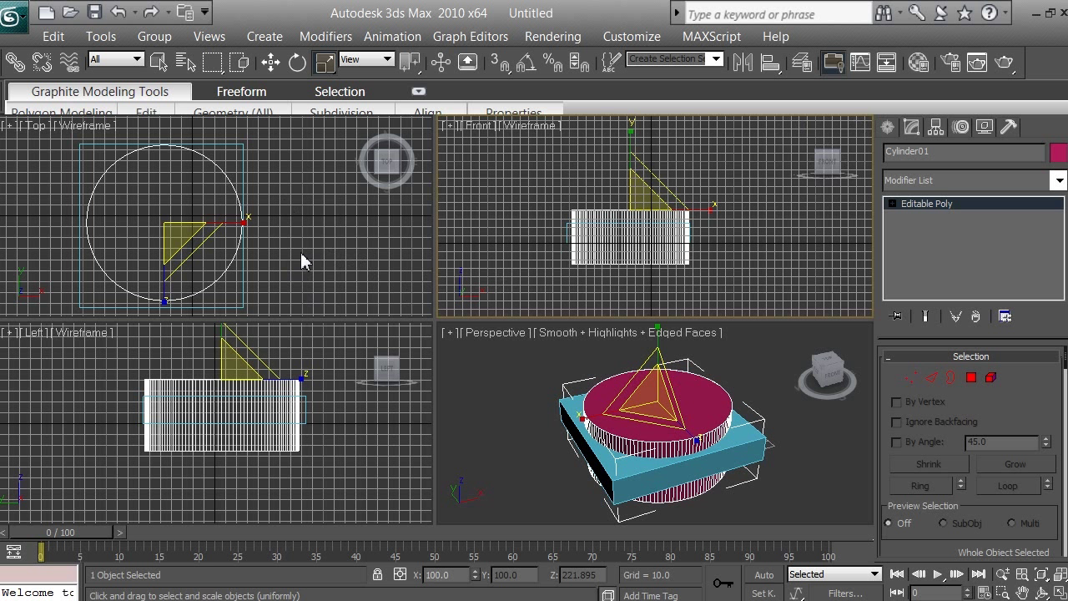
# - Examine how the cylinder sits over the box in the Top view
pyautogui.rightClick(302, 261)
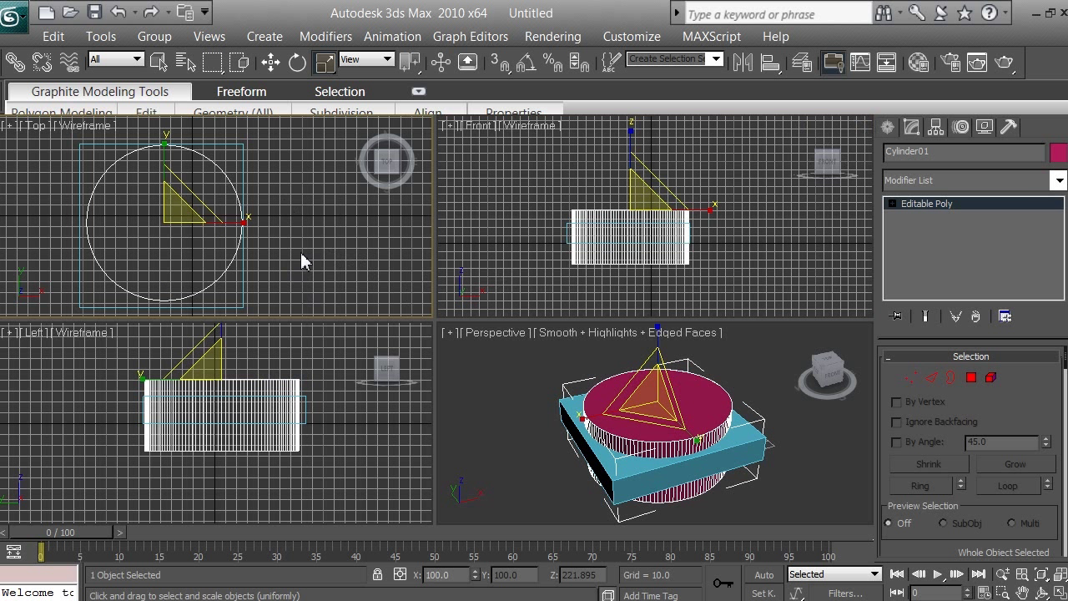
pyautogui.click(1024, 592)
pyautogui.moveTo(304, 249); pyautogui.dragTo(362, 241)
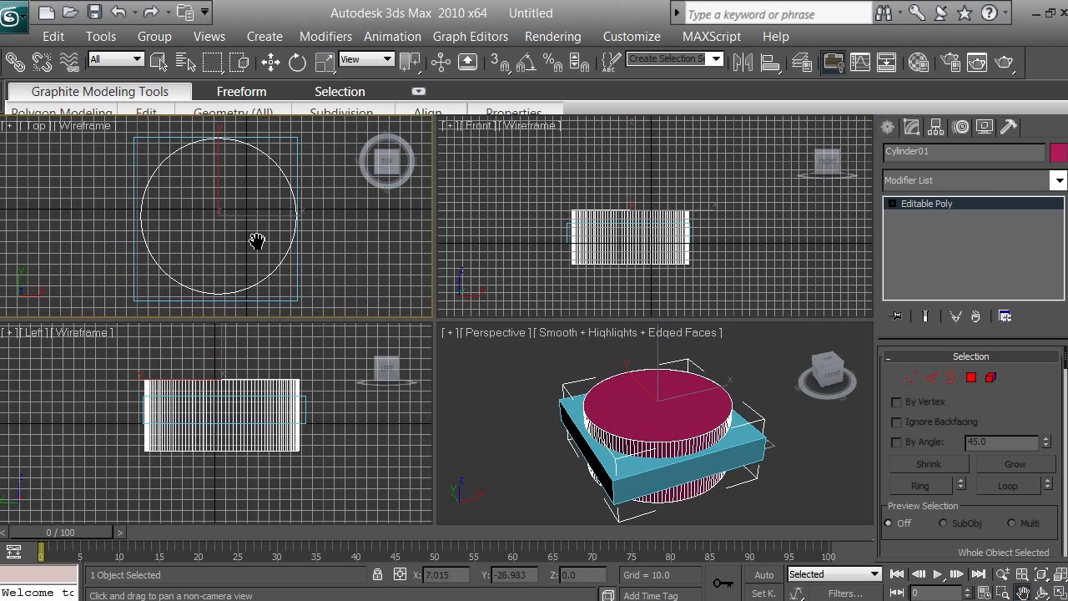
pyautogui.moveTo(258, 240); pyautogui.dragTo(269, 241)
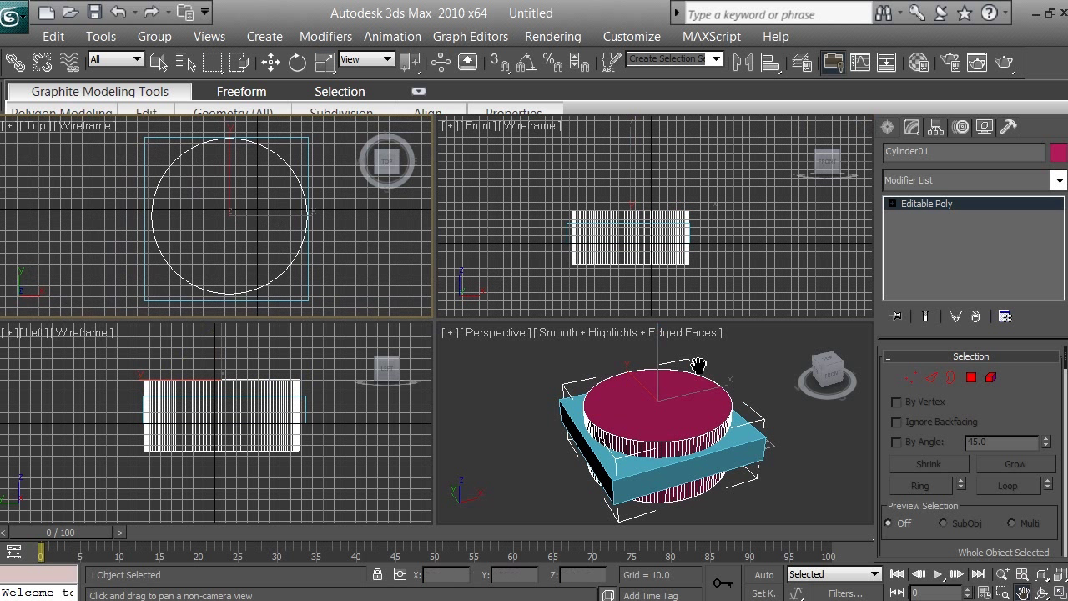
pyautogui.scroll(3, 270, 239)
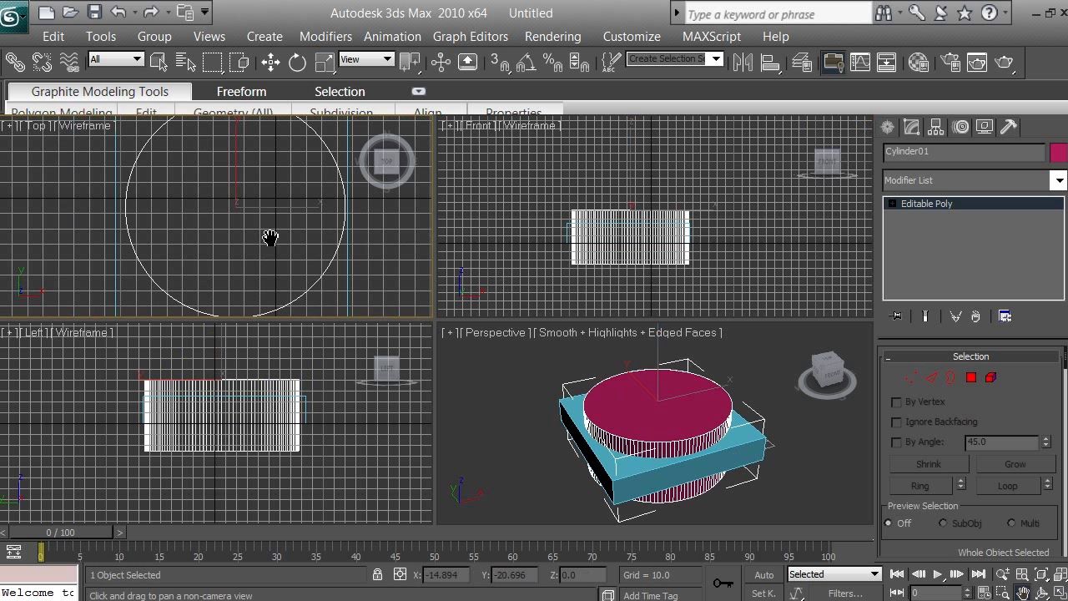
pyautogui.moveTo(277, 234); pyautogui.dragTo(281, 267)
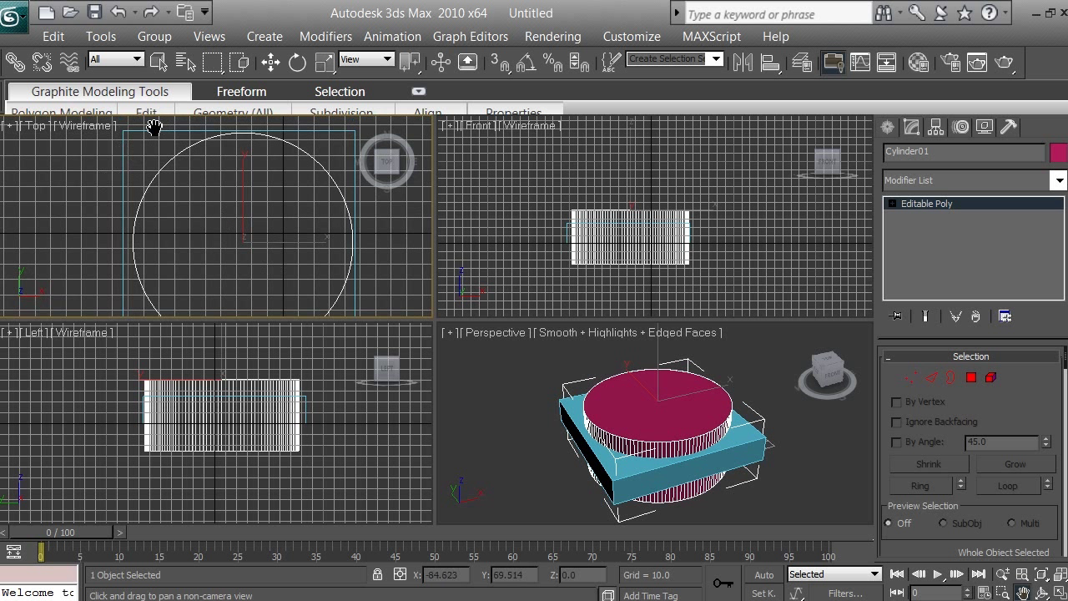
pyautogui.moveTo(299, 294); pyautogui.dragTo(286, 262)
pyautogui.press('r')
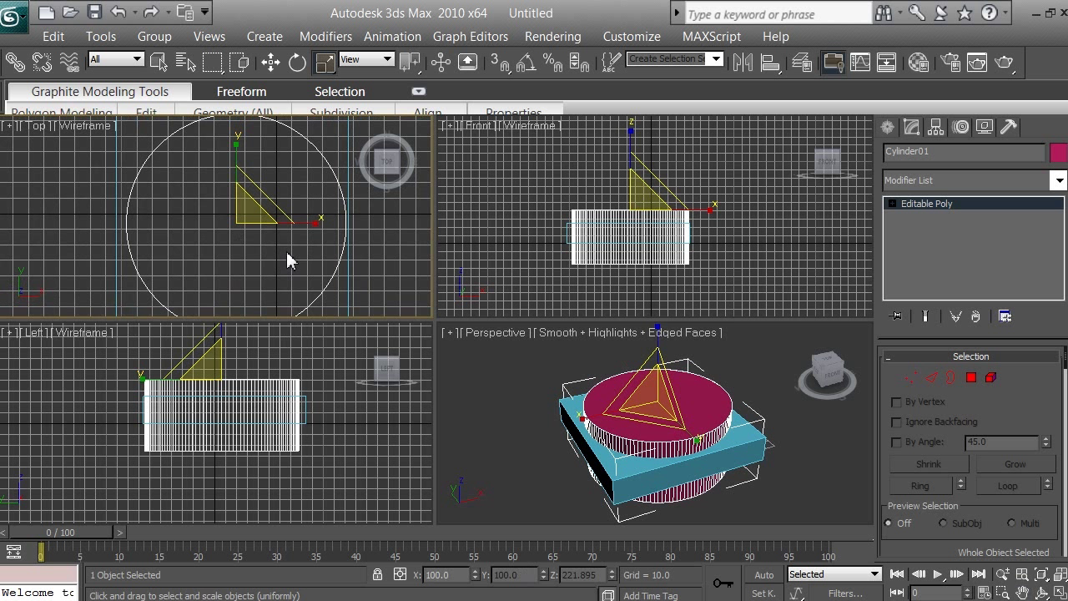
# - Move the cylinder slightly in the Top view to centre it on the box, at about X -27.3, Y -8.7
pyautogui.click(273, 63)
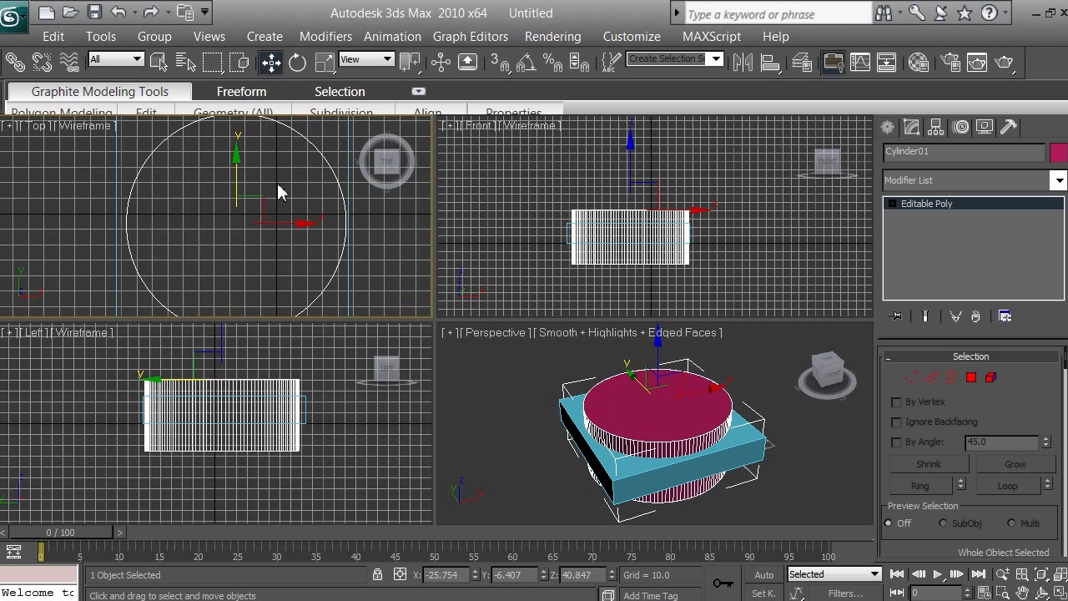
pyautogui.rightClick(198, 219)
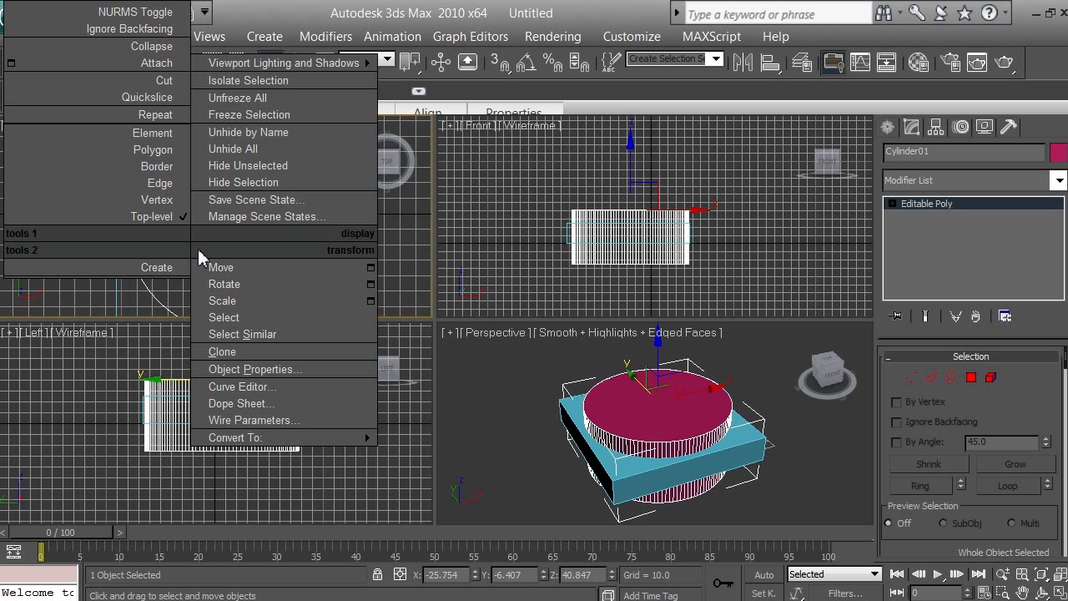
pyautogui.click(201, 214)
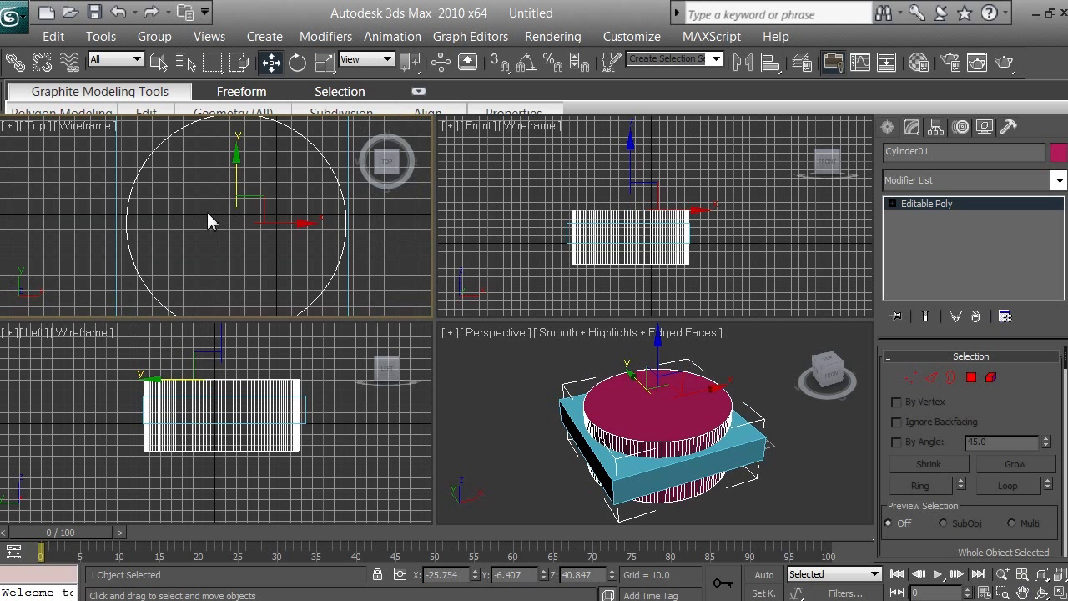
pyautogui.rightClick(209, 219)
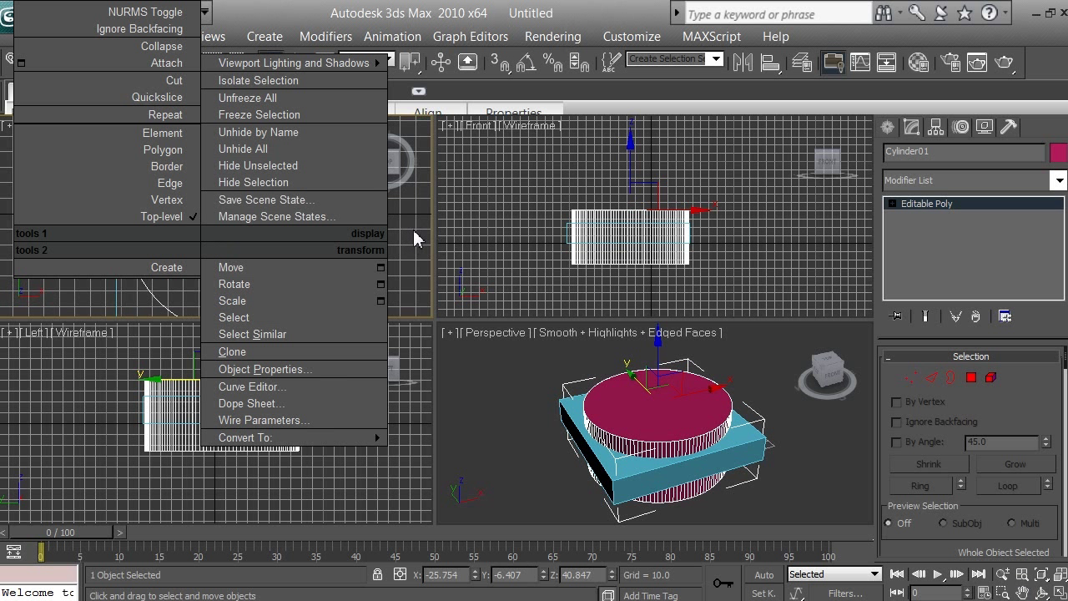
pyautogui.click(417, 203)
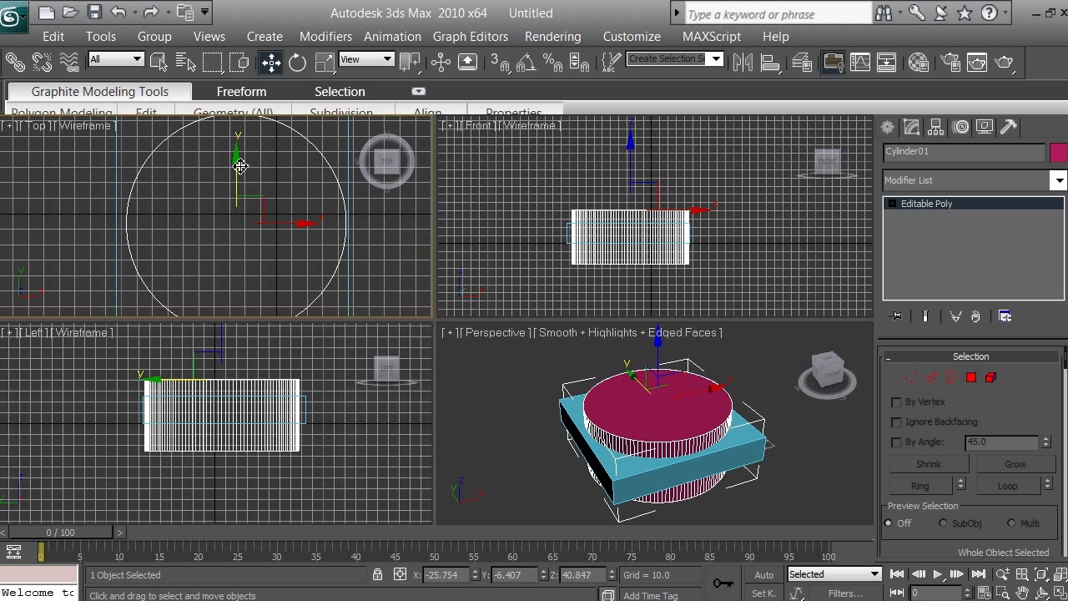
pyautogui.scroll(-2, 262, 215)
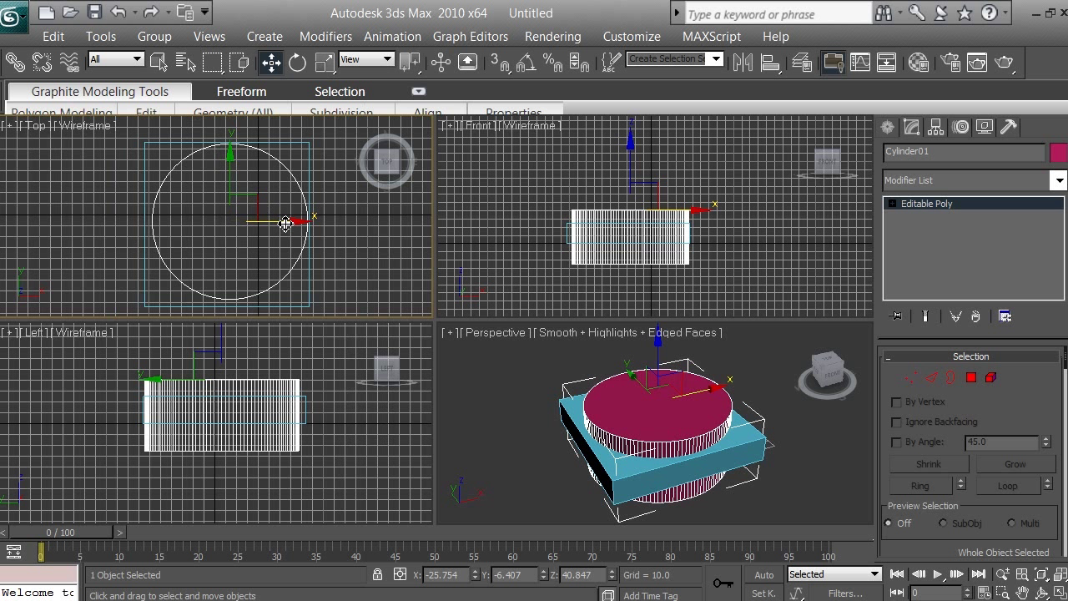
pyautogui.moveTo(285, 224); pyautogui.dragTo(283, 226)
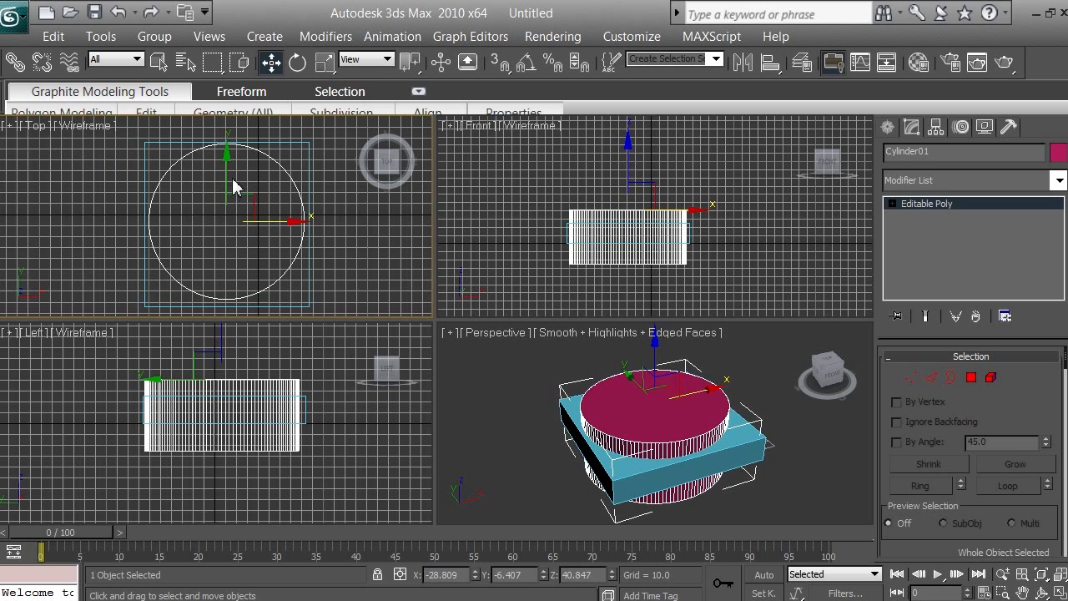
pyautogui.moveTo(234, 176); pyautogui.dragTo(234, 181)
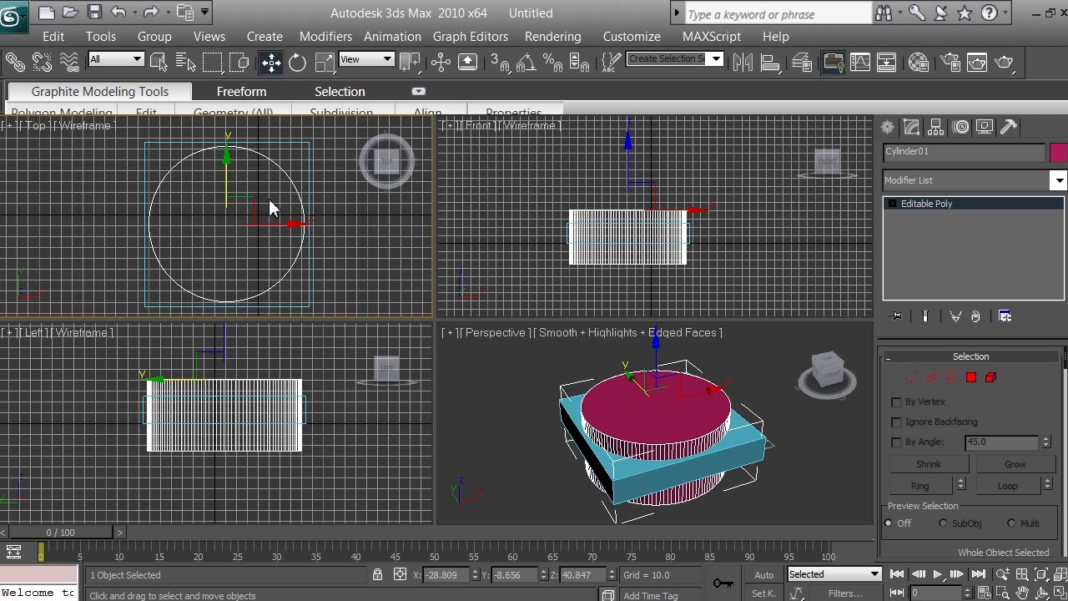
pyautogui.moveTo(285, 228); pyautogui.dragTo(284, 225)
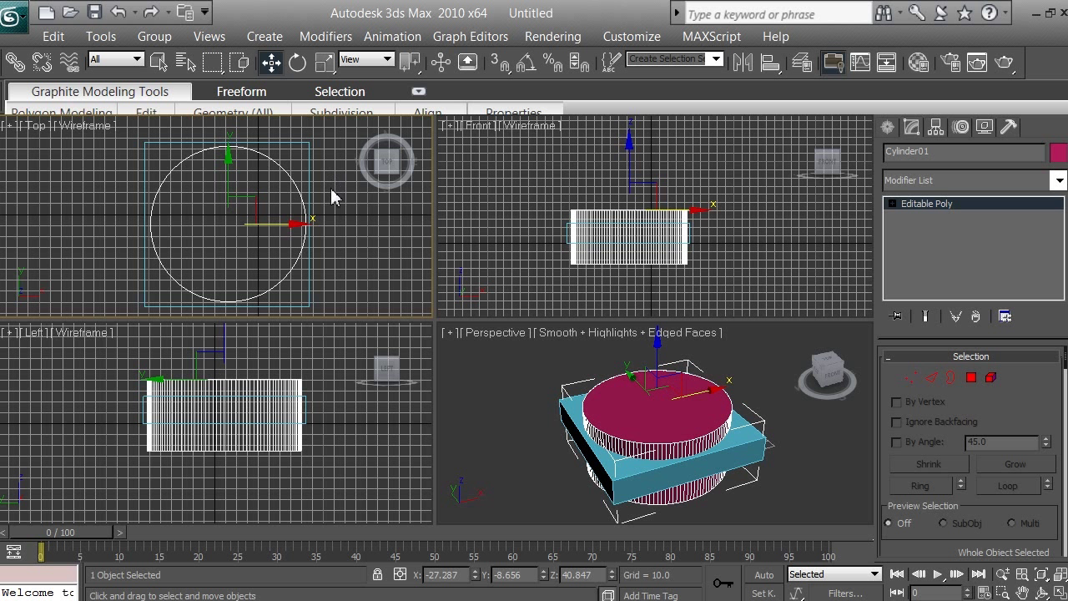
# - Clone the cylinder as an independent Copy, keeping the suggested name Cylinder02
pyautogui.click(54, 38)
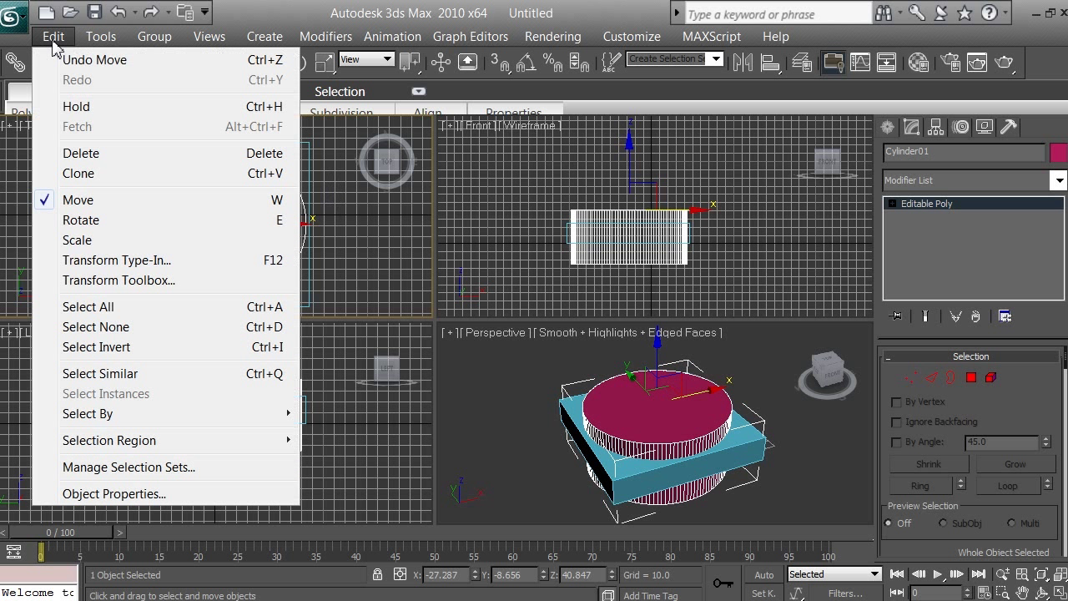
pyautogui.click(93, 175)
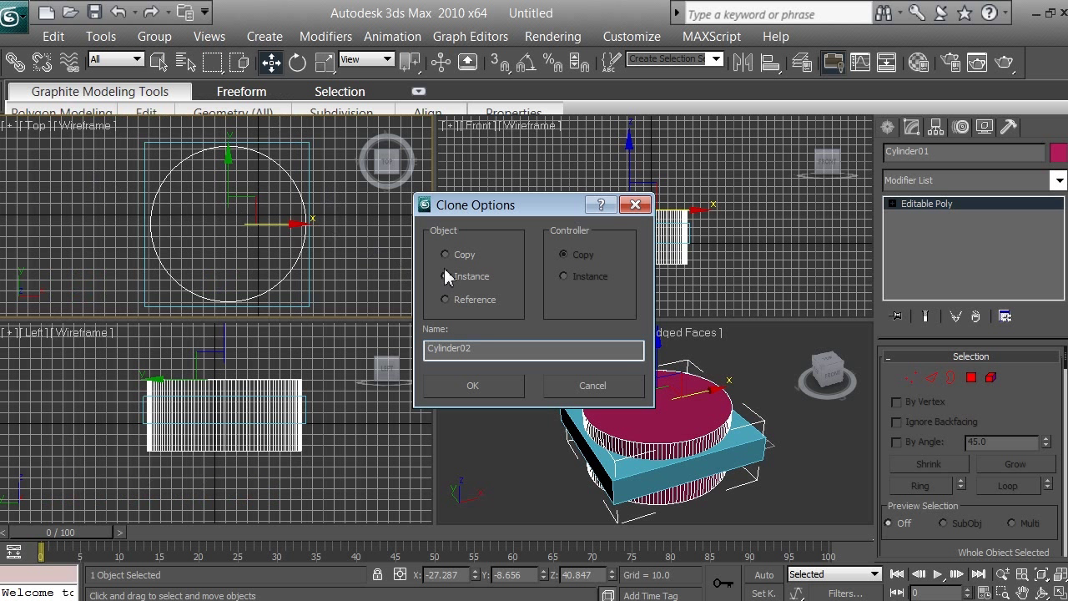
pyautogui.click(464, 257)
pyautogui.click(464, 277)
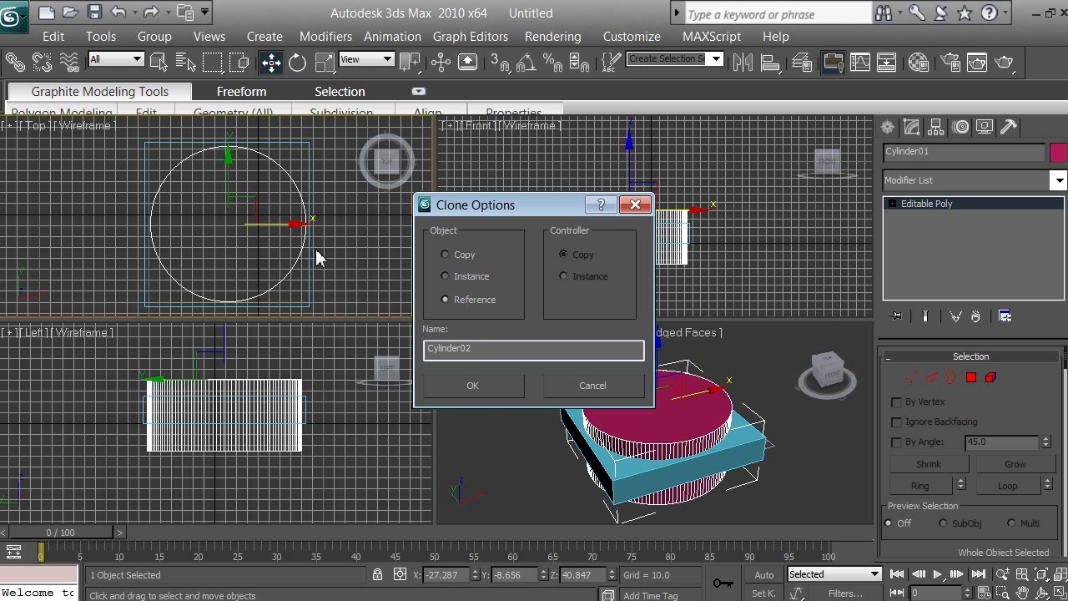
pyautogui.click(459, 258)
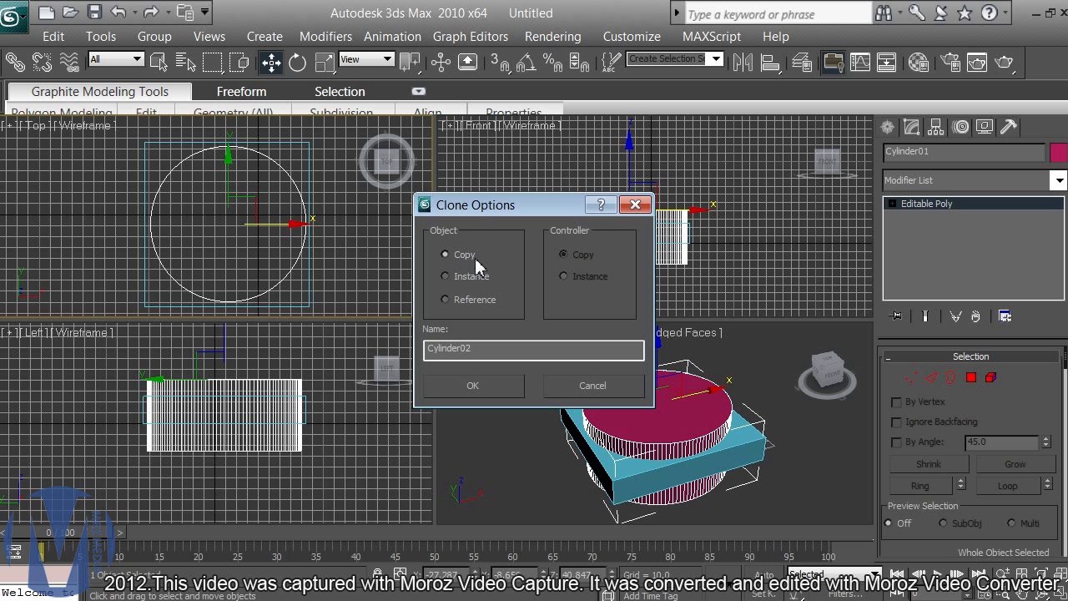
pyautogui.click(488, 389)
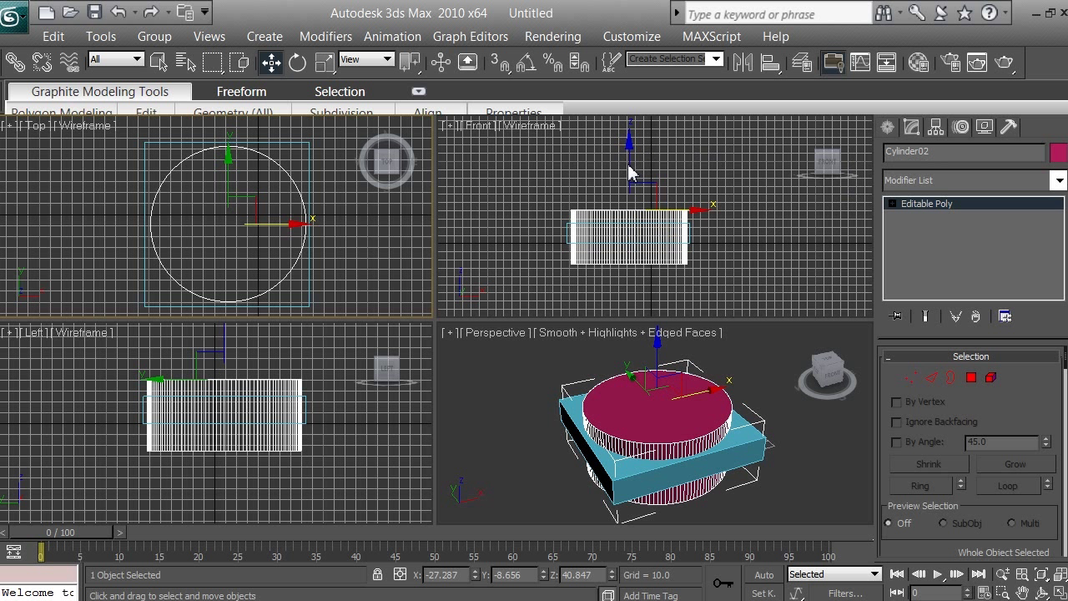
# - Raise the cloned cylinder vertically in the Front view to about Z 219.8 and rename it BaseCylinder
pyautogui.rightClick(714, 172)
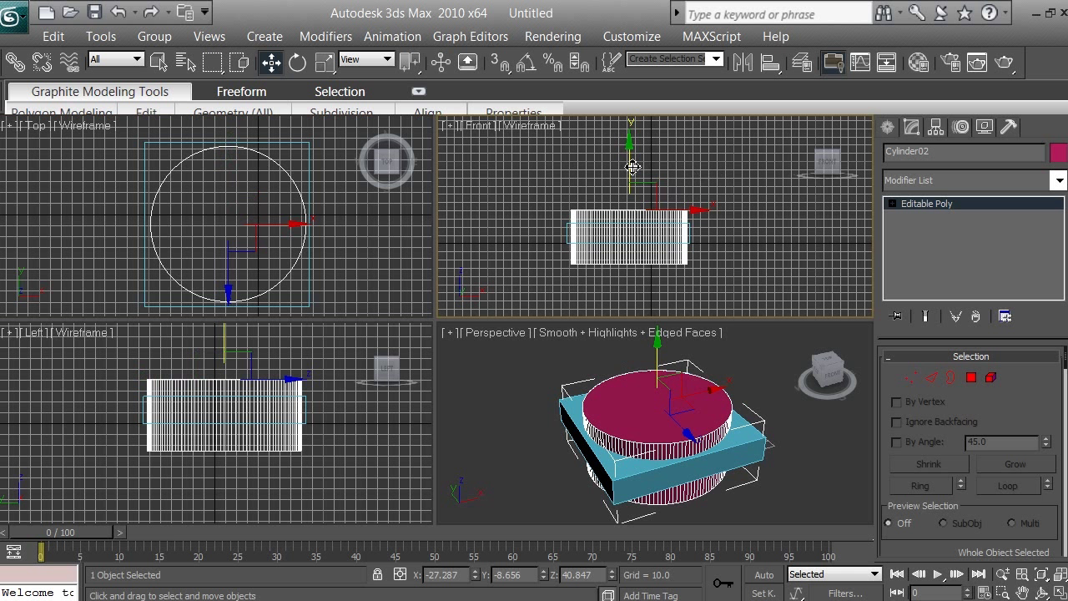
pyautogui.keyDown('shift'); pyautogui.moveTo(632, 167); pyautogui.dragTo(633, 20); pyautogui.keyUp('shift')
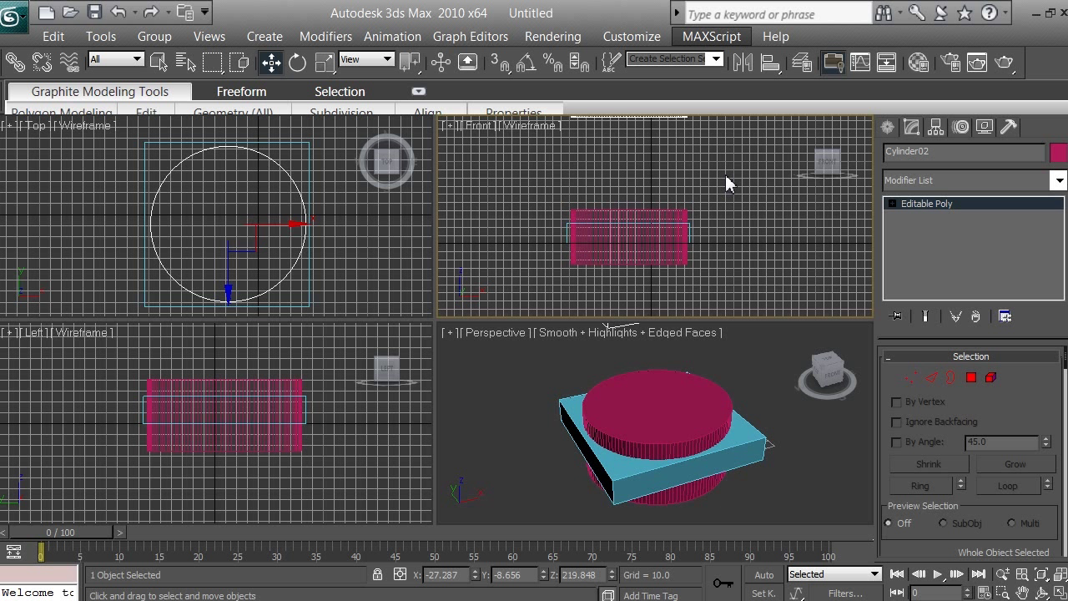
pyautogui.doubleClick(928, 154)
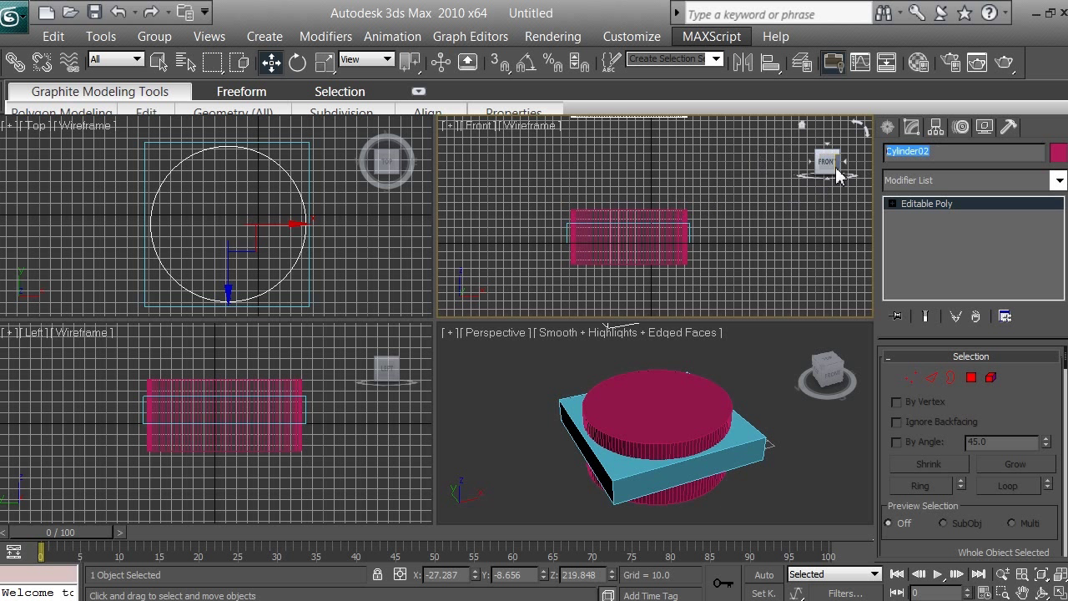
pyautogui.write('BaseCylinder')
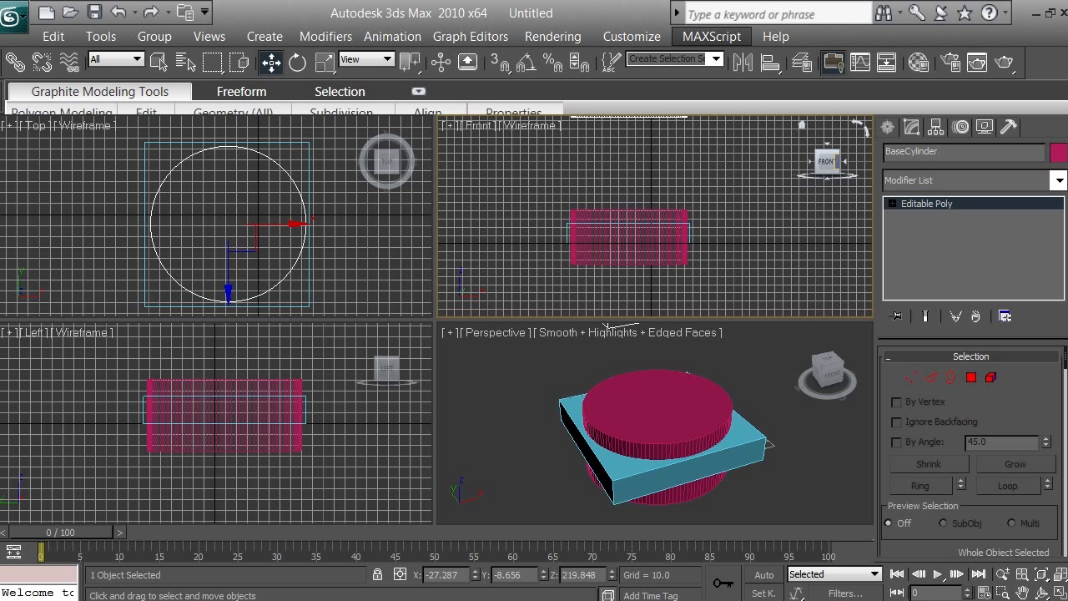
# - Select the box and the original cylinder alternately in different views with the Select Object tool
pyautogui.click(160, 63)
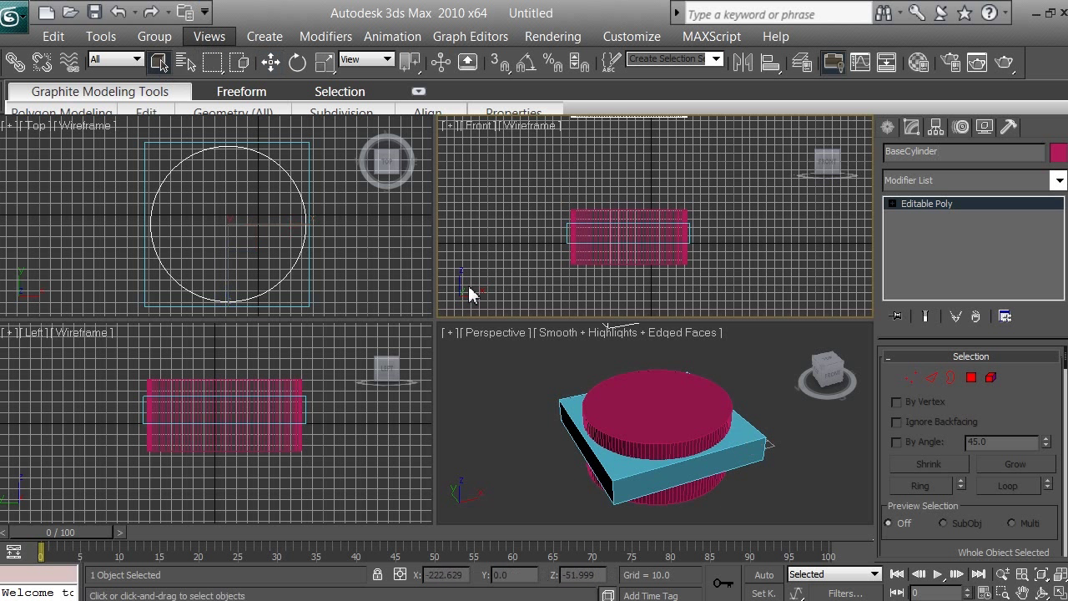
pyautogui.click(310, 289)
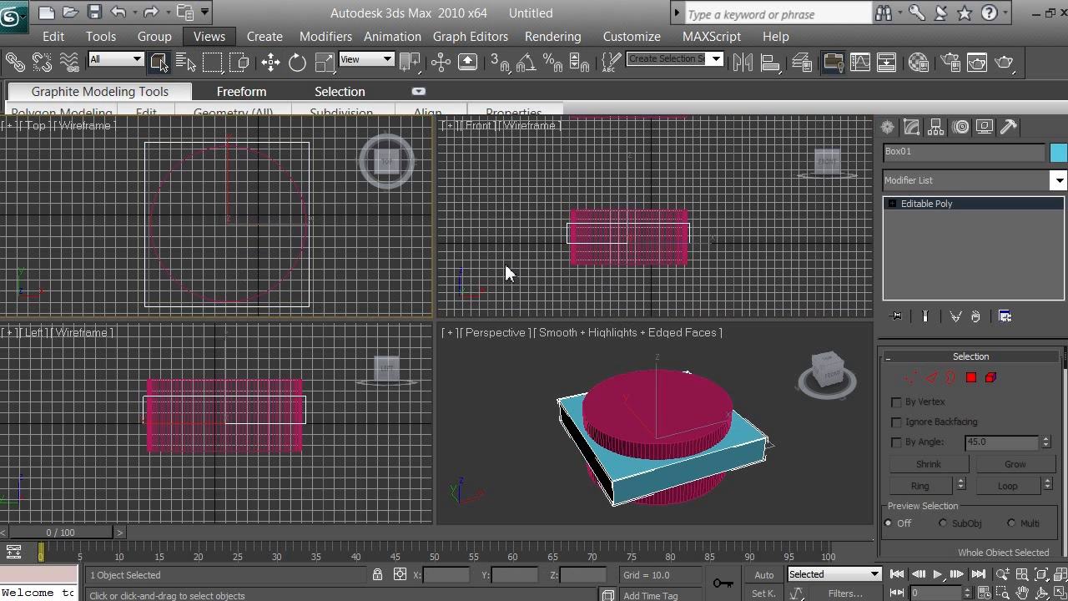
pyautogui.click(646, 266)
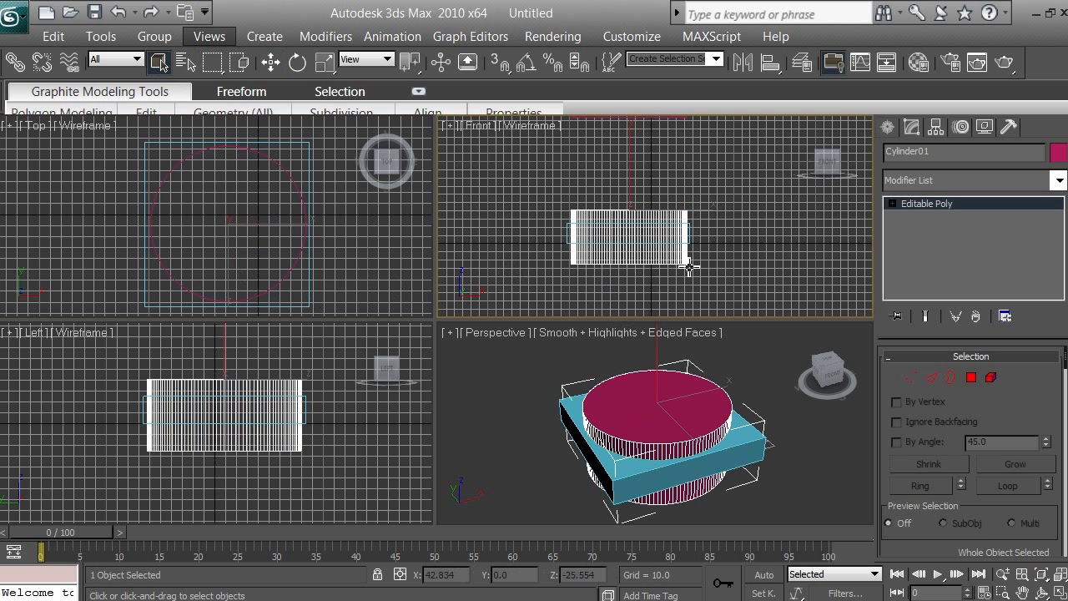
pyautogui.click(754, 444)
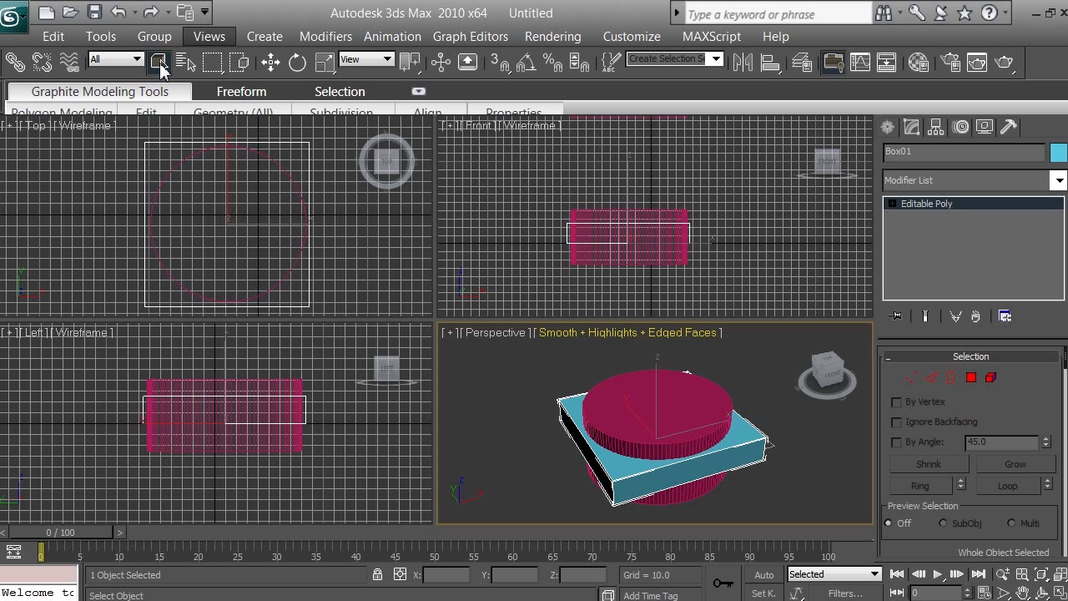
pyautogui.click(158, 62)
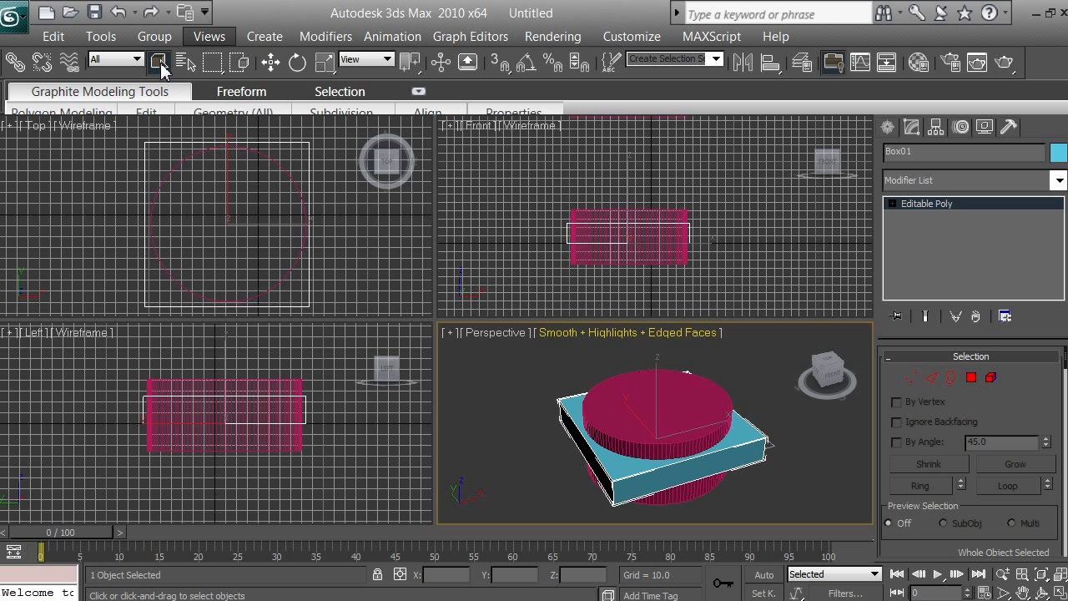
pyautogui.moveTo(217, 111)
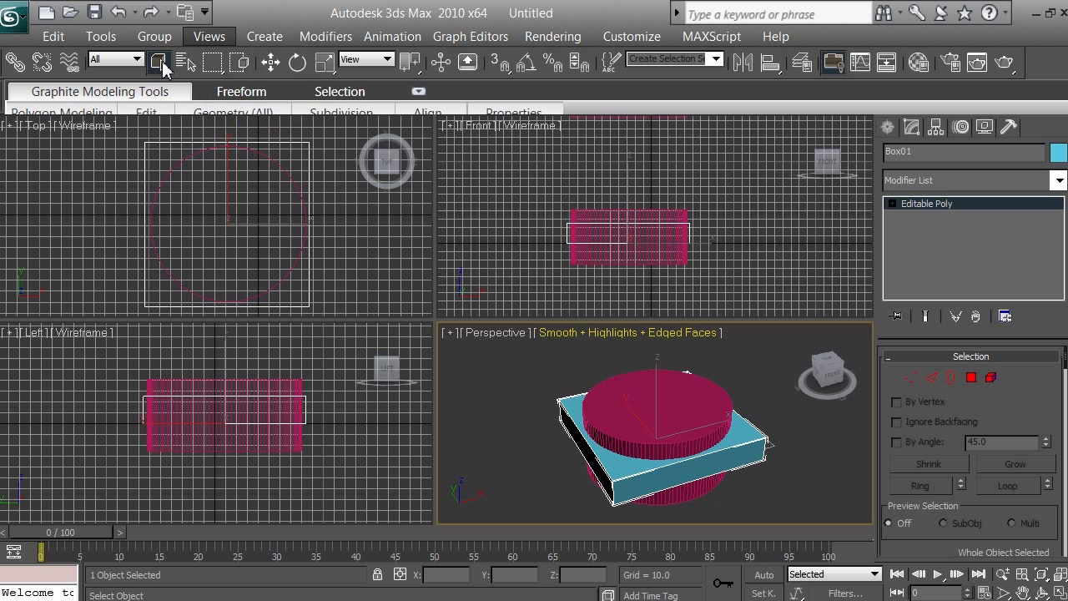
pyautogui.click(159, 63)
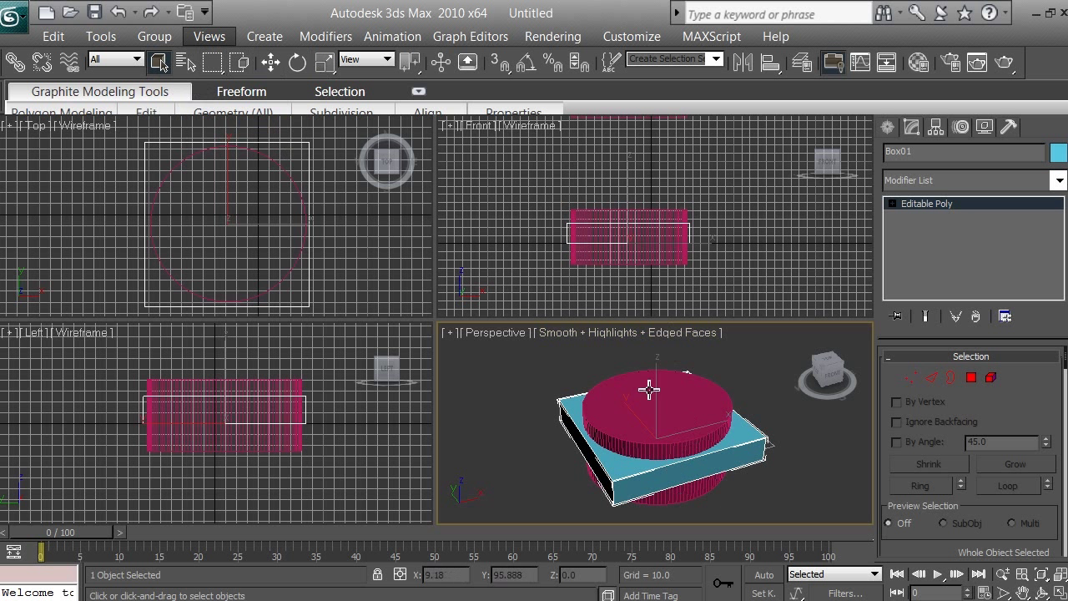
pyautogui.click(703, 447)
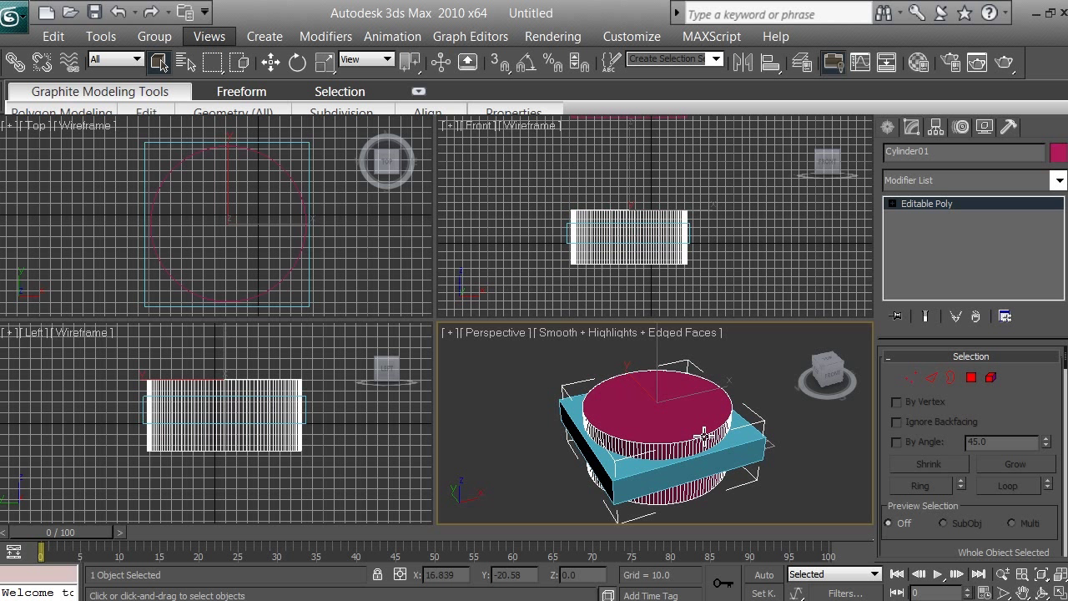
# - Select the blue box and rename it BoxBase
pyautogui.click(751, 449)
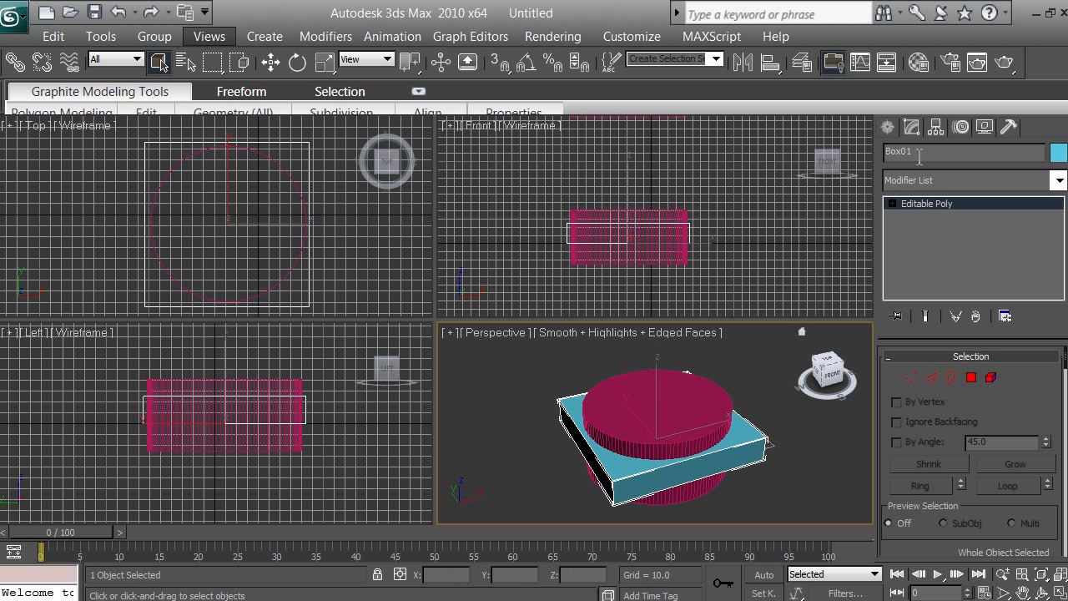
pyautogui.moveTo(921, 156); pyautogui.dragTo(887, 156)
pyautogui.write('BoxBase')
pyautogui.click(971, 378)
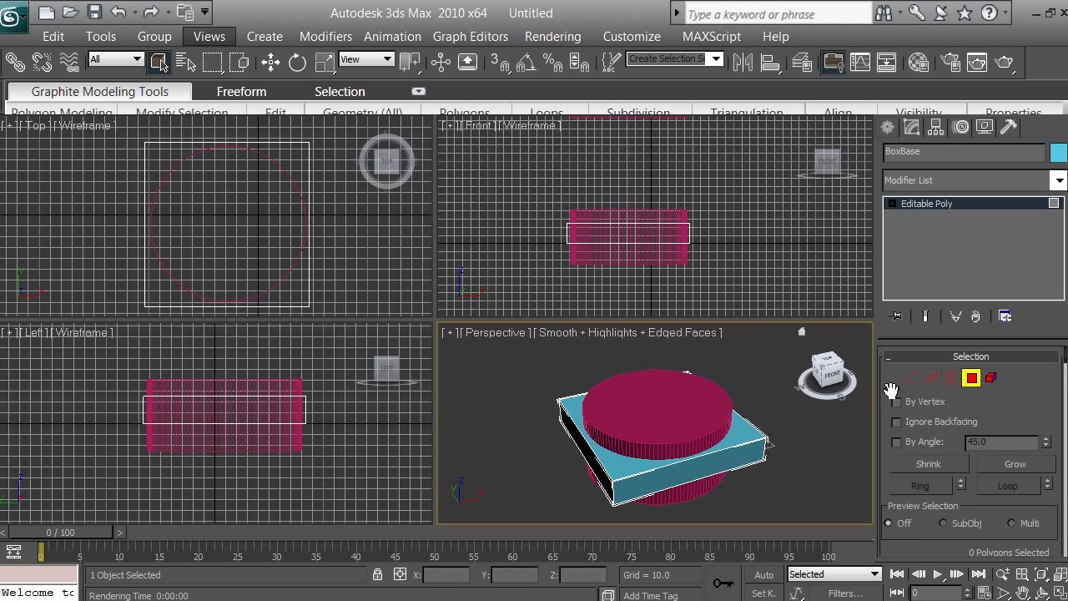
pyautogui.click(911, 378)
pyautogui.click(913, 380)
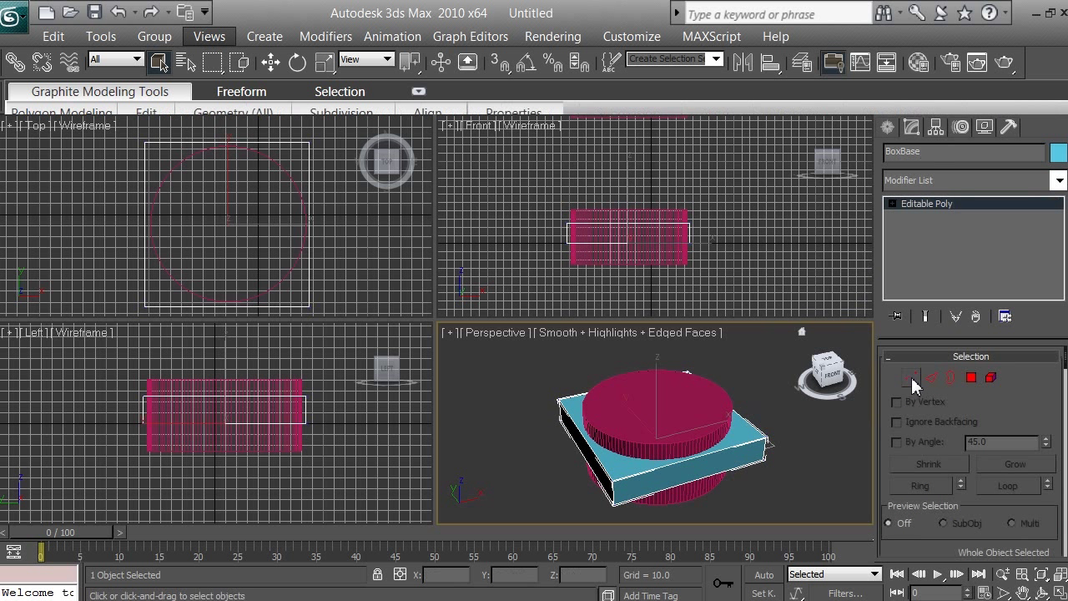
# - Cut a circular hole through BoxBase with a Boolean compound object, picking the original centred cylinder as operand B in Move mode
pyautogui.click(886, 129)
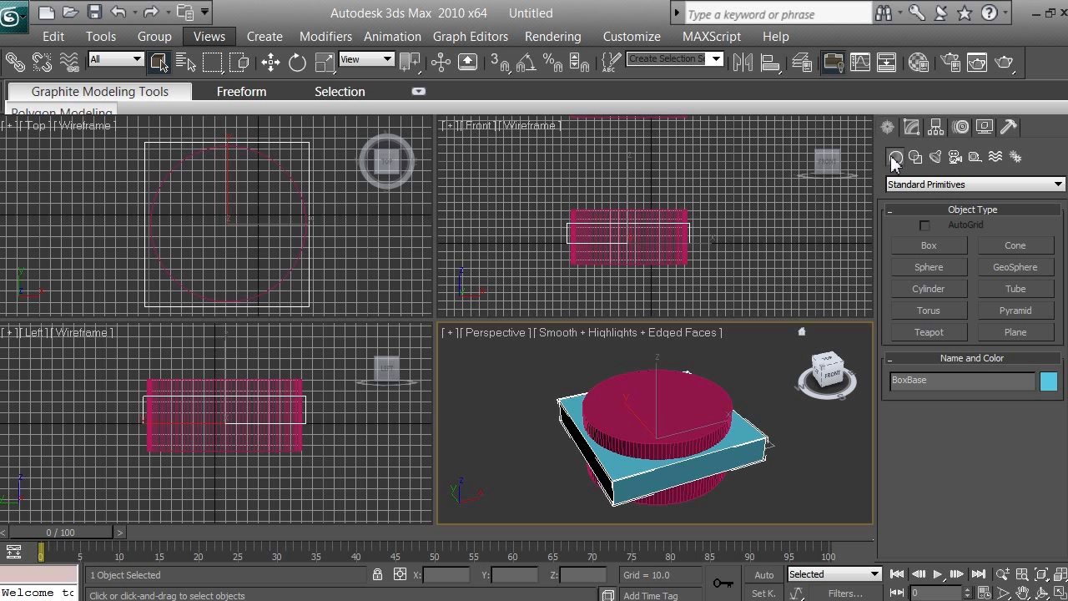
pyautogui.click(929, 184)
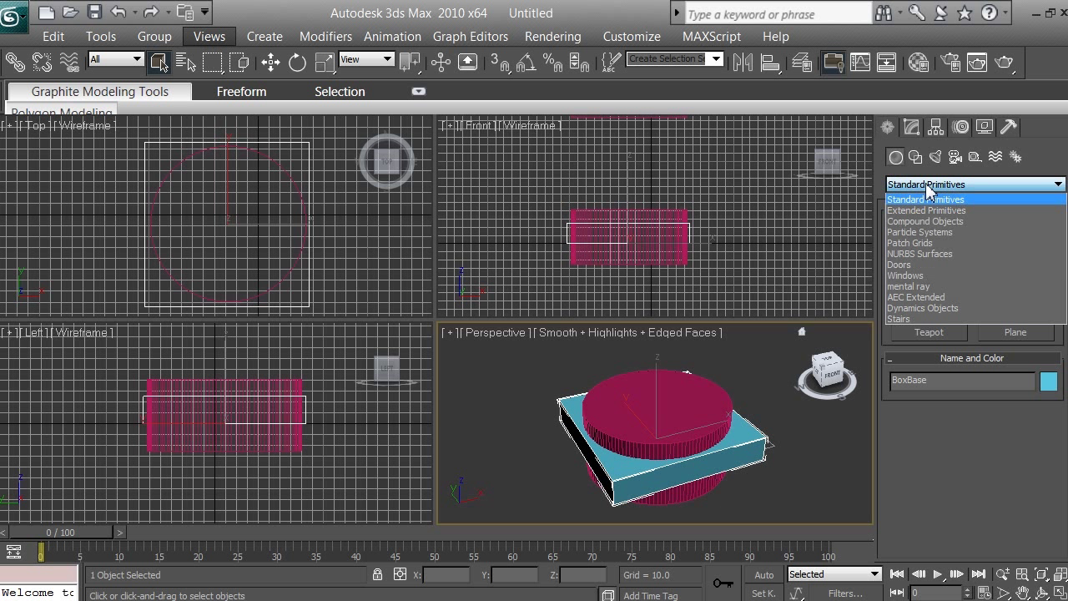
pyautogui.click(974, 222)
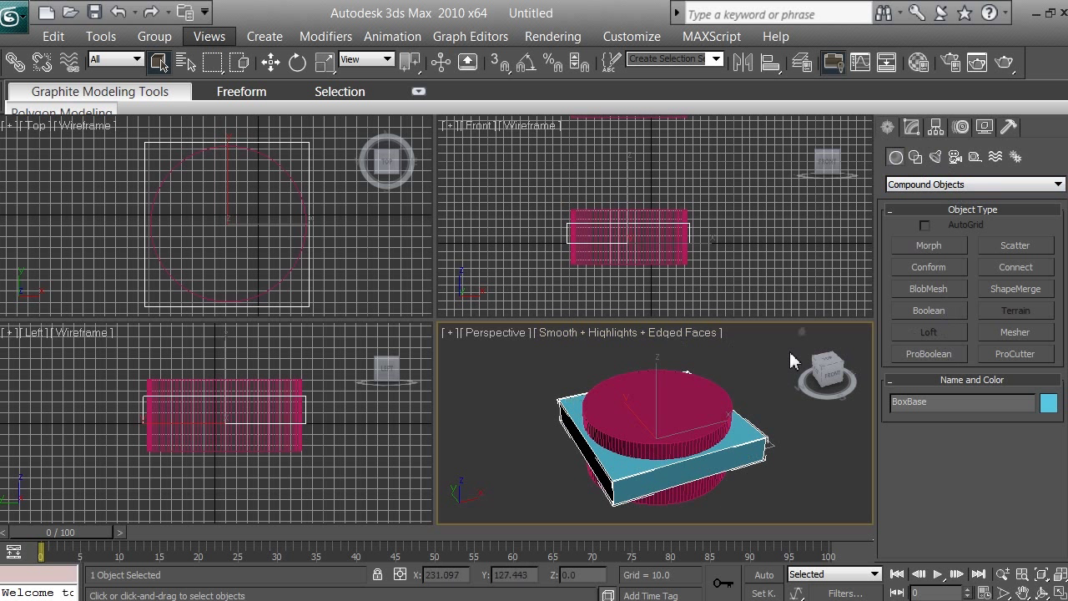
pyautogui.click(932, 314)
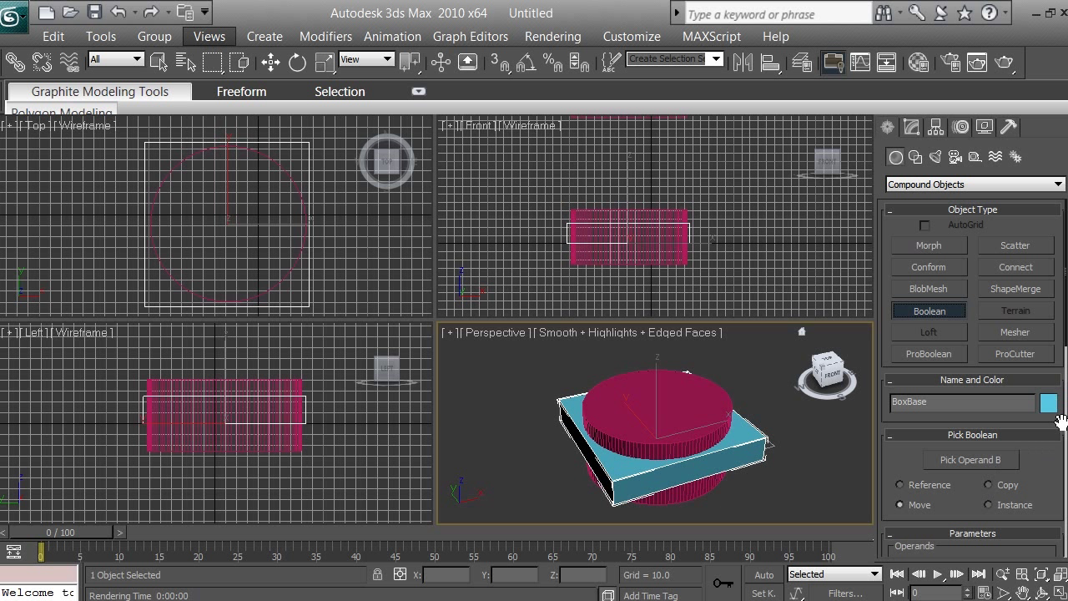
pyautogui.click(985, 461)
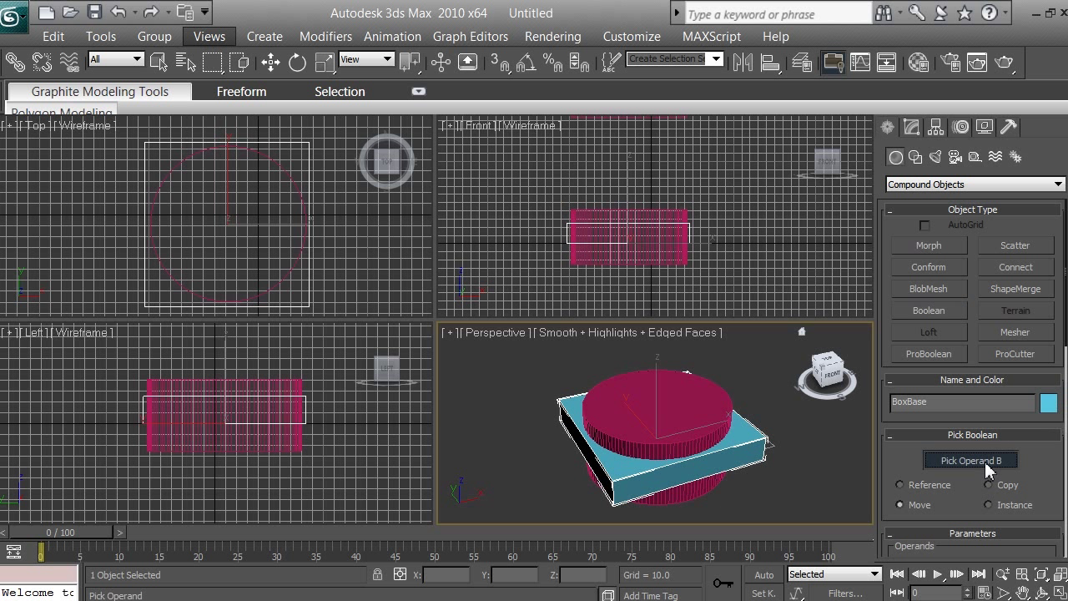
pyautogui.click(696, 428)
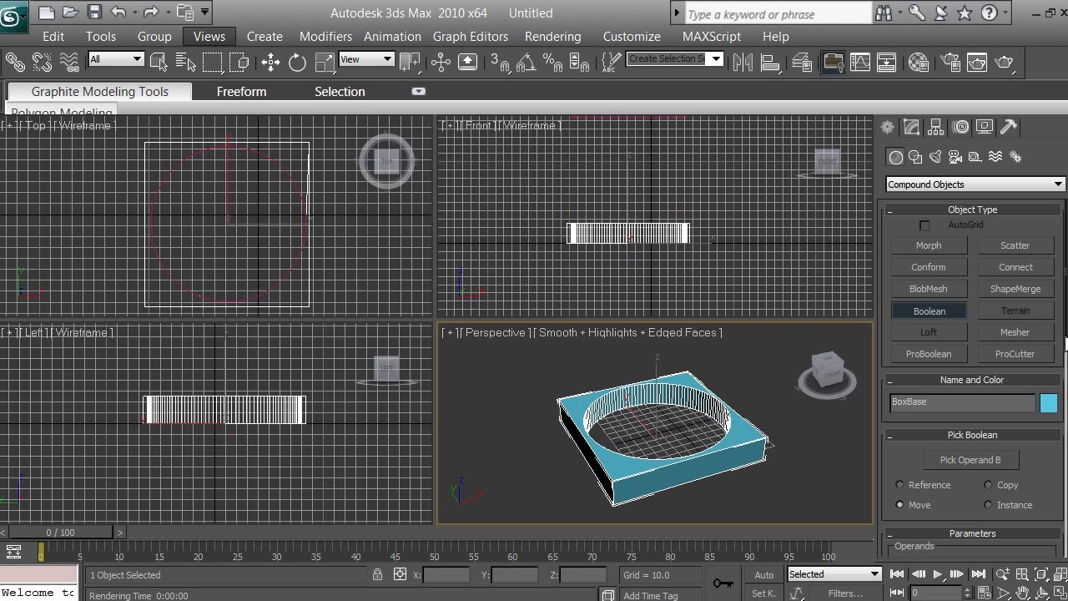
# - Try the Boolean's Union, Intersection and Subtraction (B-A) operations, and return it to Subtraction (A-B)
pyautogui.moveTo(1066, 338); pyautogui.dragTo(1066, 483)
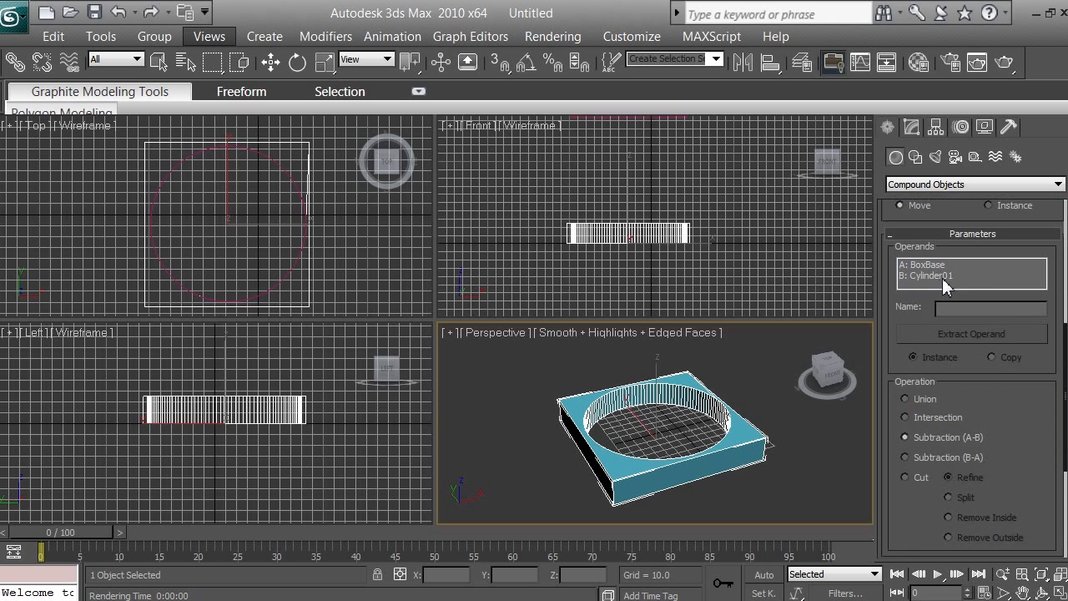
pyautogui.click(923, 401)
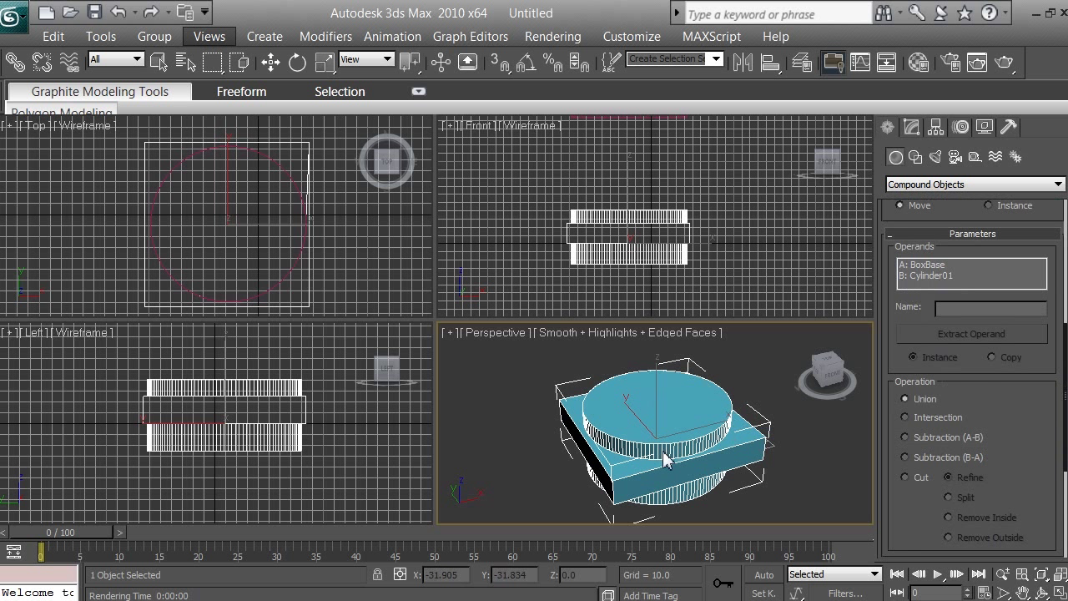
pyautogui.click(905, 416)
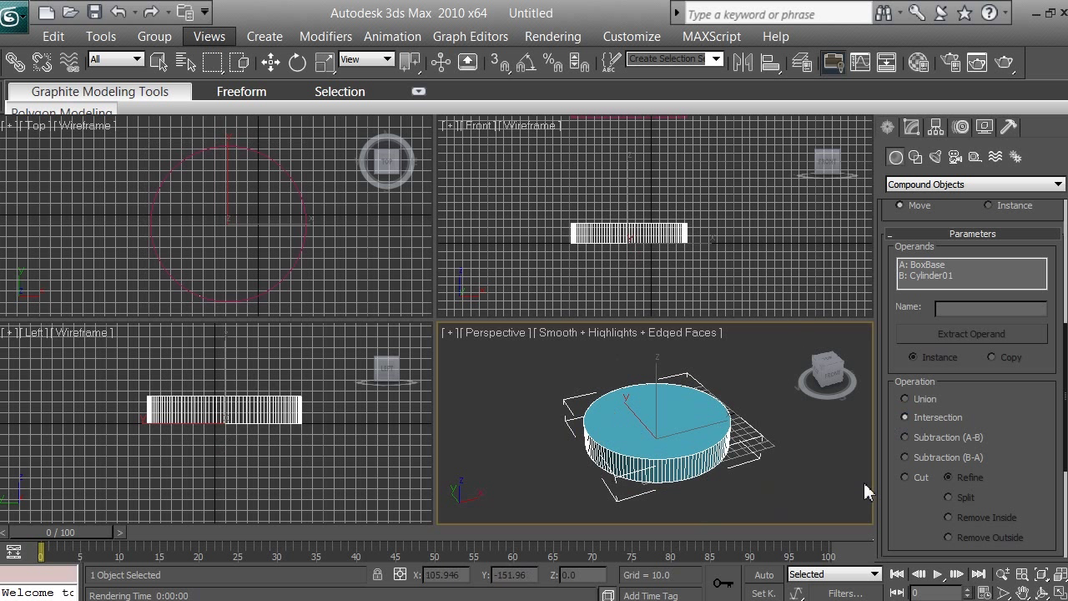
pyautogui.click(904, 436)
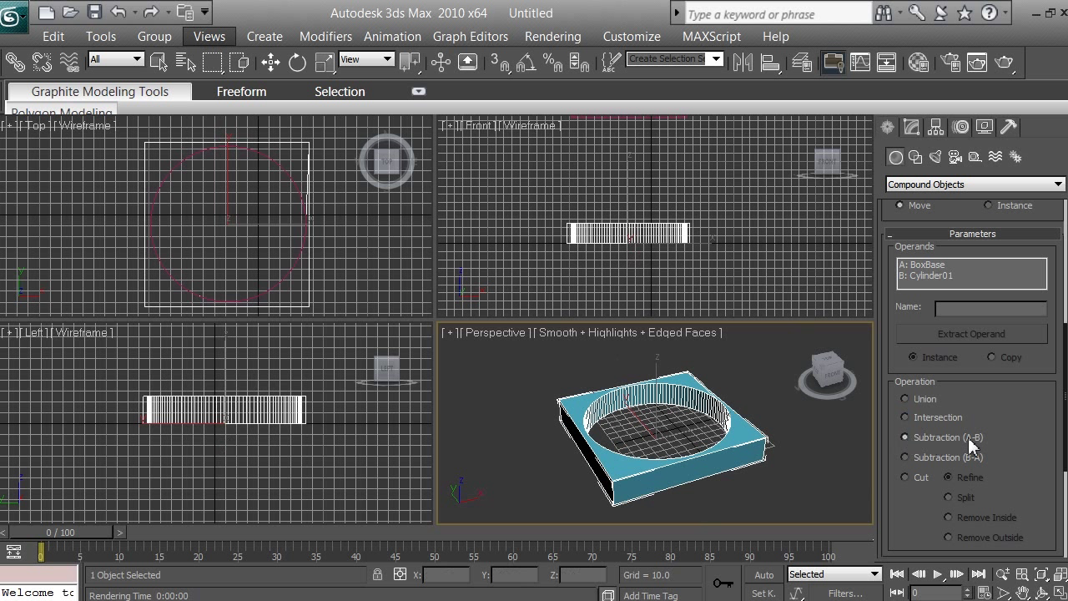
pyautogui.click(904, 457)
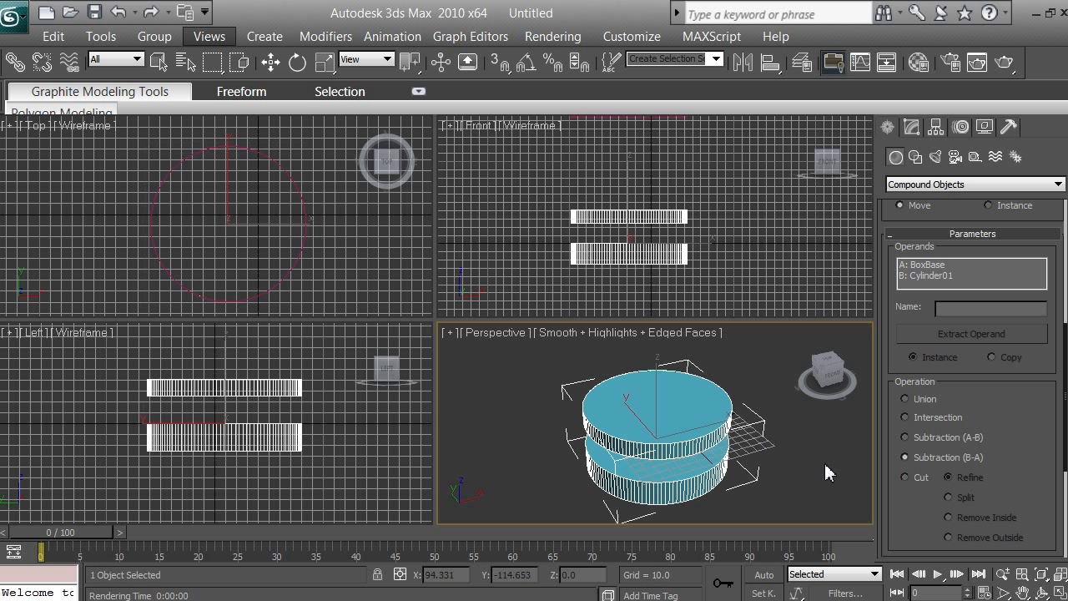
pyautogui.click(906, 436)
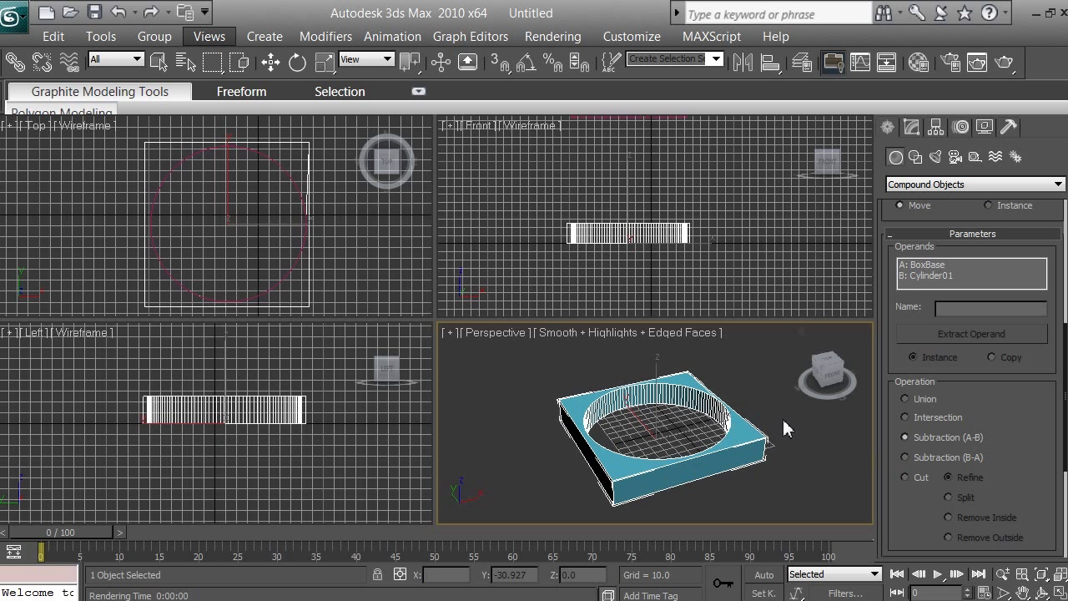
# - Convert the BoxBase Boolean object to an Editable Poly
pyautogui.click(914, 132)
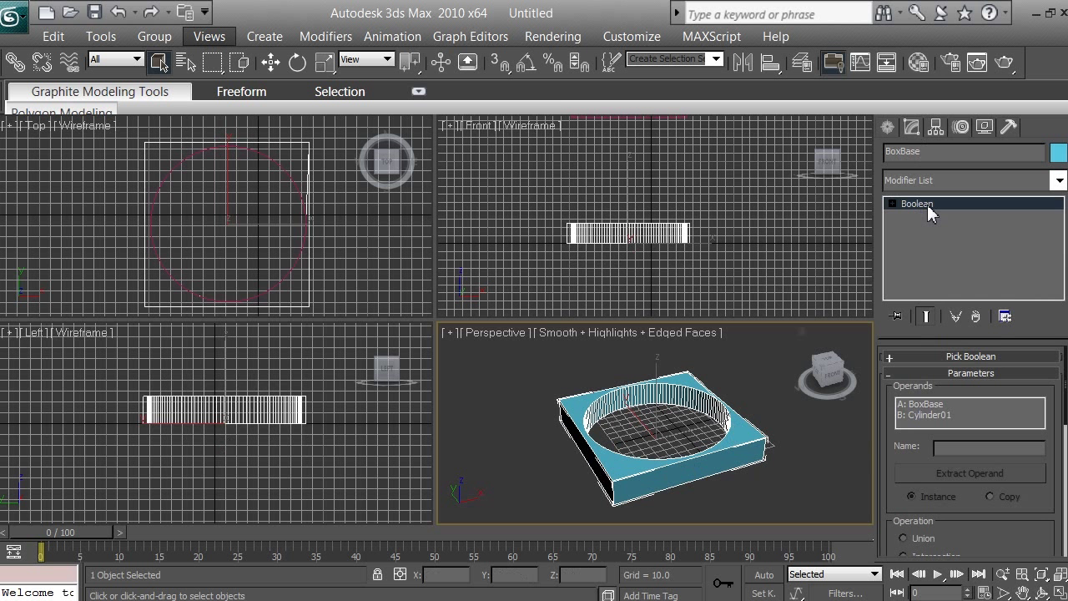
pyautogui.rightClick(928, 205)
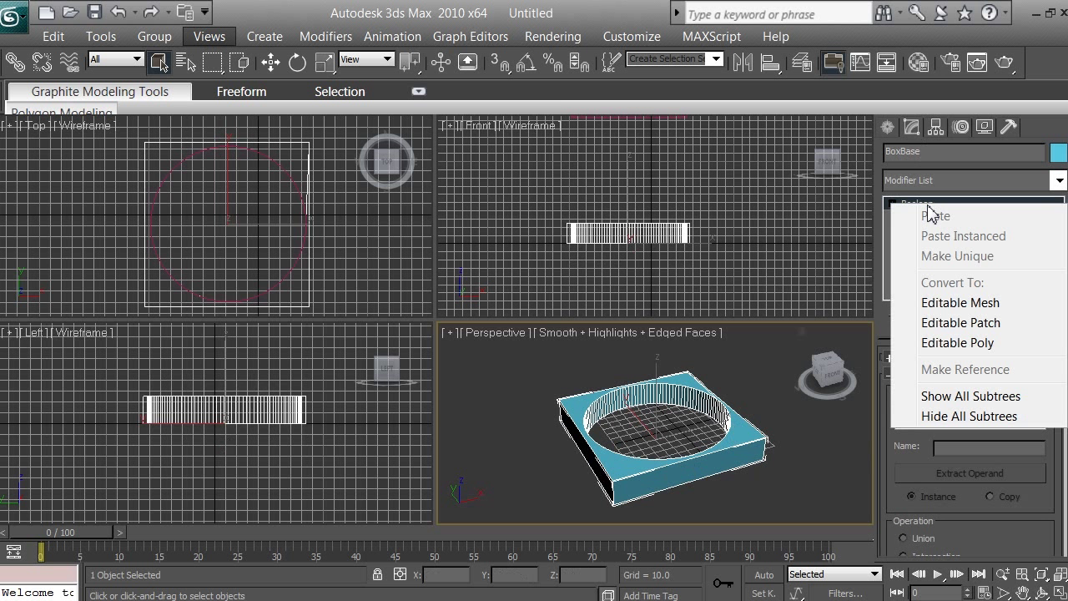
pyautogui.click(960, 343)
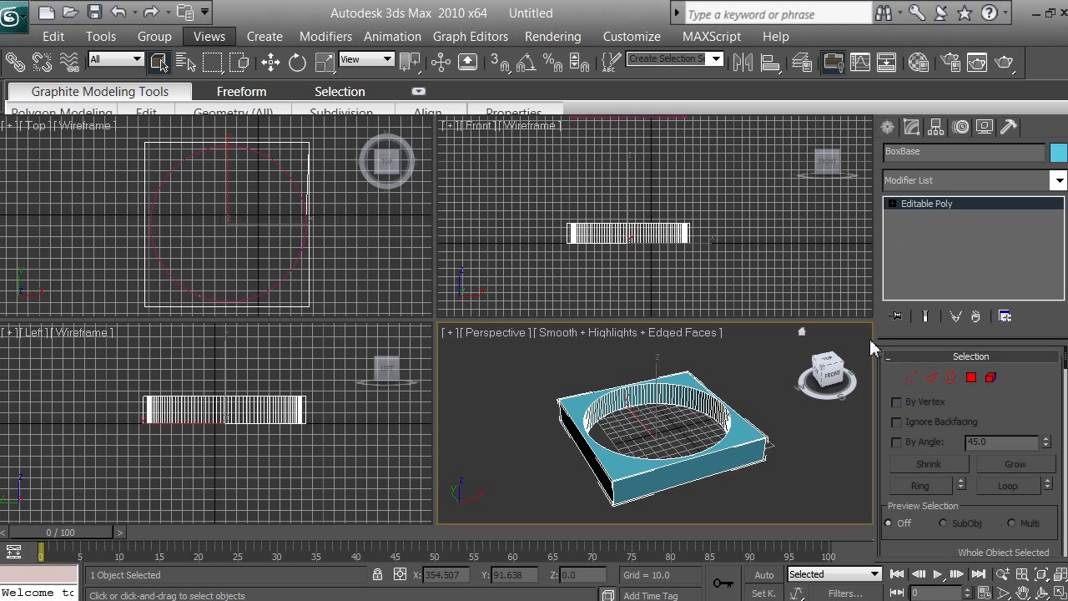
# - Check the fan photo in Windows Photo Viewer and create a cylinder, radius about 8.2 and height about 50.3, at the frame's lower-right corner in Top view
pyautogui.click(889, 127)
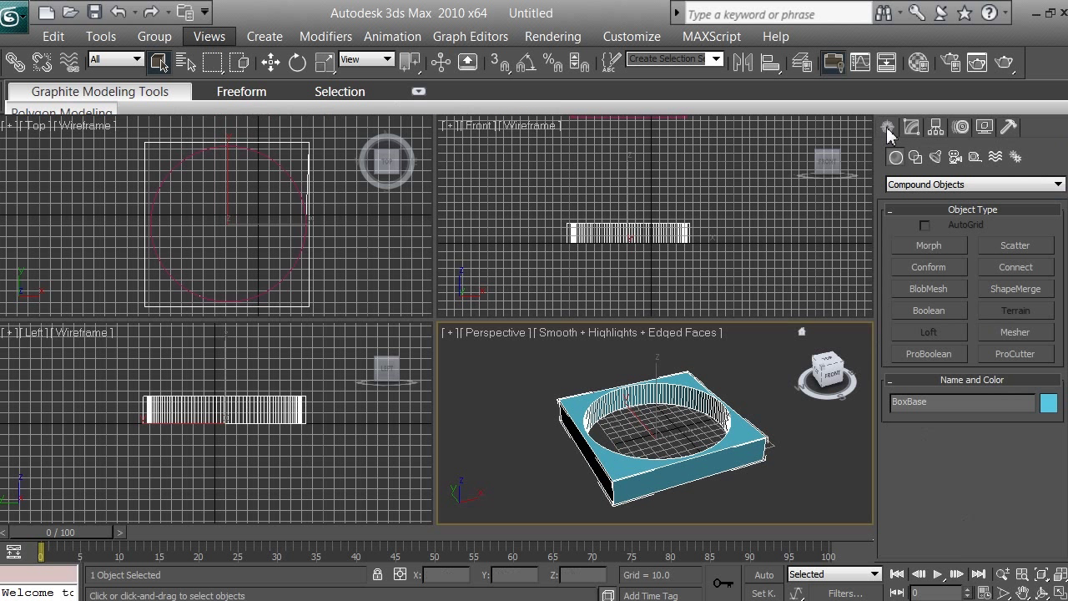
pyautogui.click(922, 187)
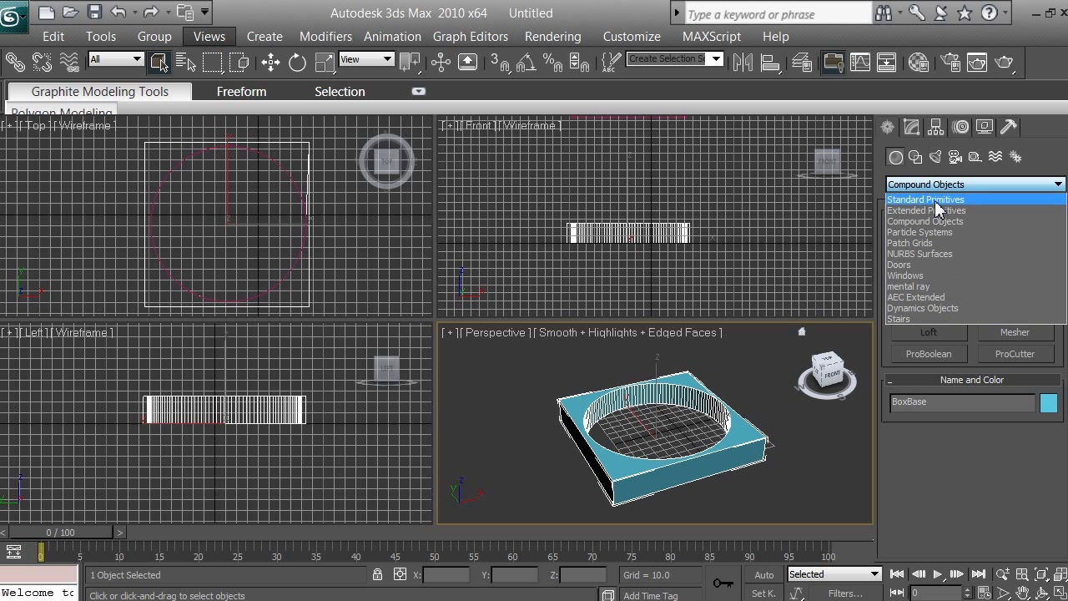
pyautogui.click(938, 200)
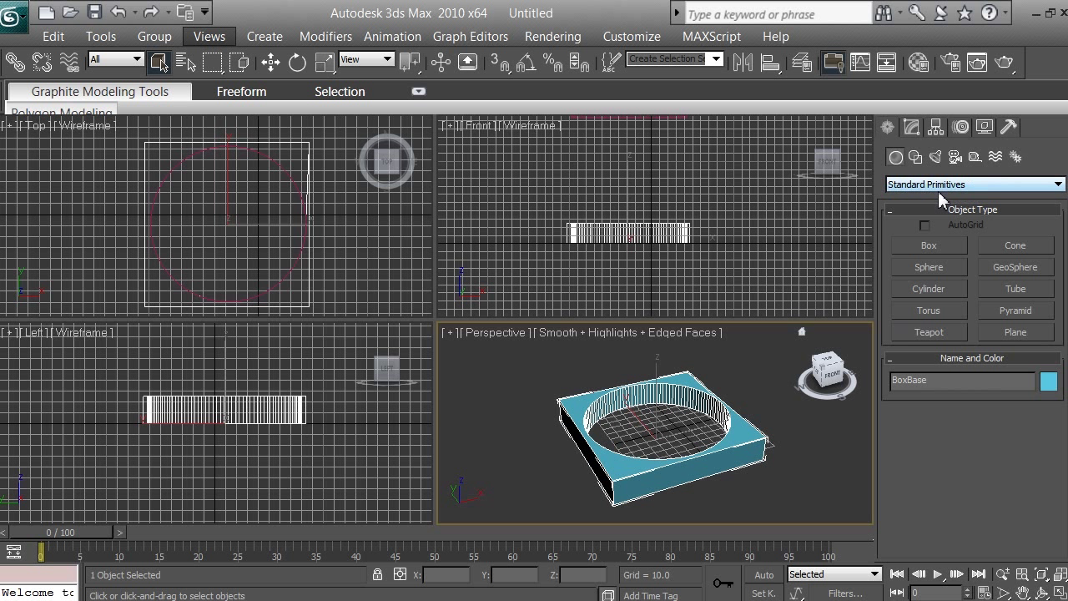
pyautogui.click(938, 292)
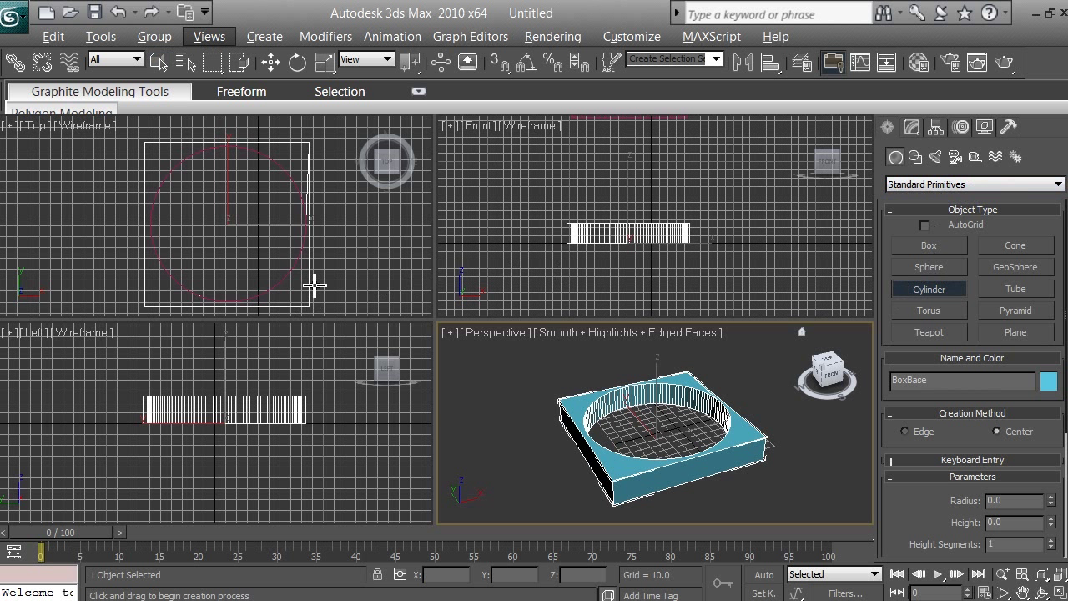
pyautogui.hotkey('alt', 'Tab')
pyautogui.hotkey('alt', 'Tab')
pyautogui.hotkey('alt', 'Tab')
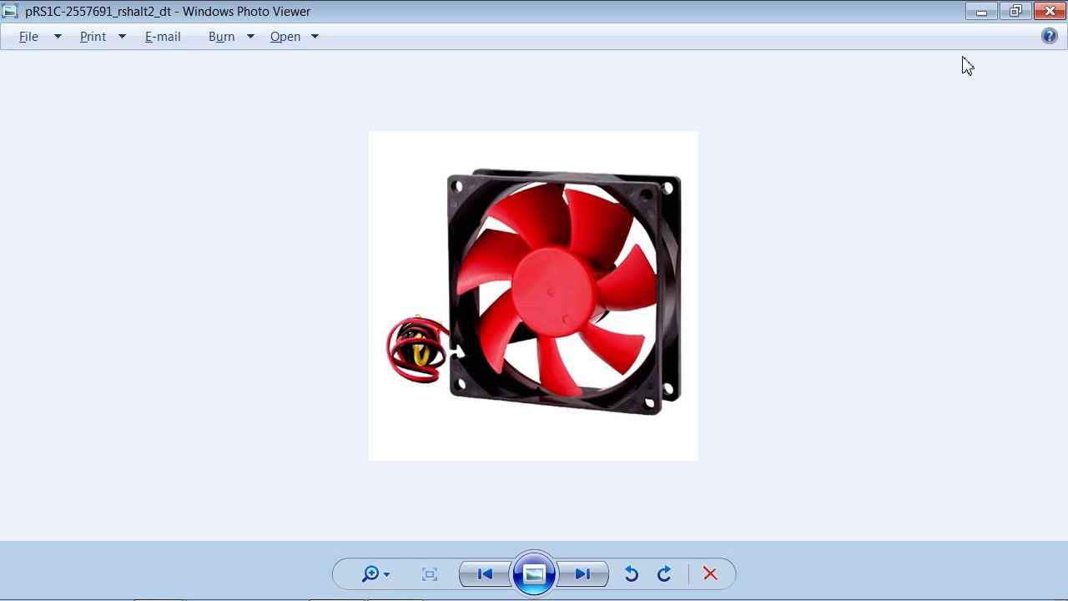
pyautogui.click(984, 19)
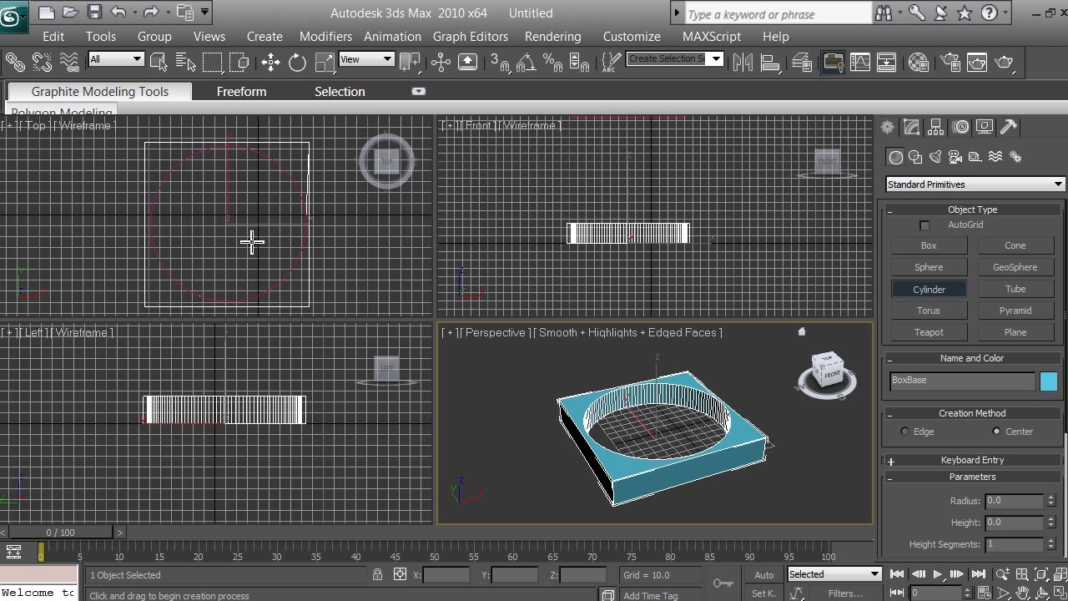
pyautogui.click(342, 242)
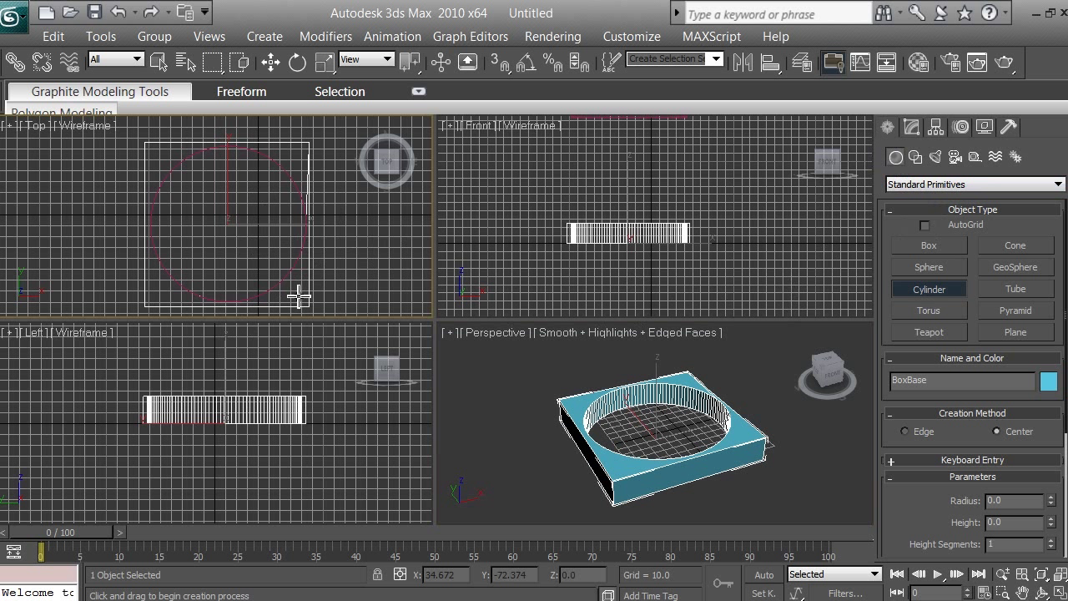
pyautogui.moveTo(299, 296); pyautogui.dragTo(300, 289)
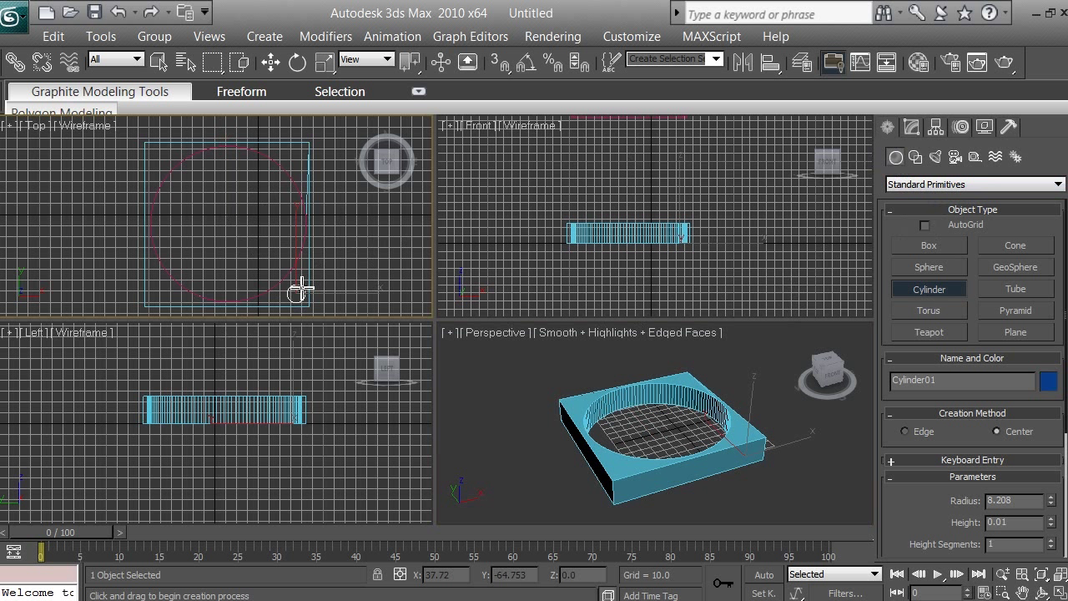
pyautogui.moveTo(301, 290); pyautogui.dragTo(299, 289)
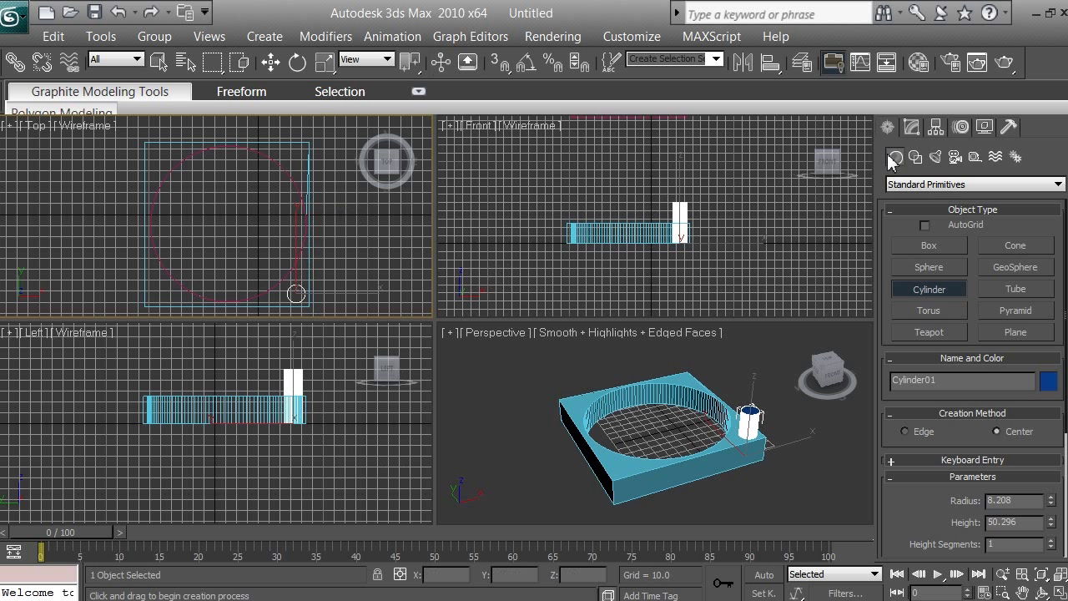
# - Convert the small corner cylinder to an Editable Poly and leave it at whole-object level
pyautogui.click(913, 126)
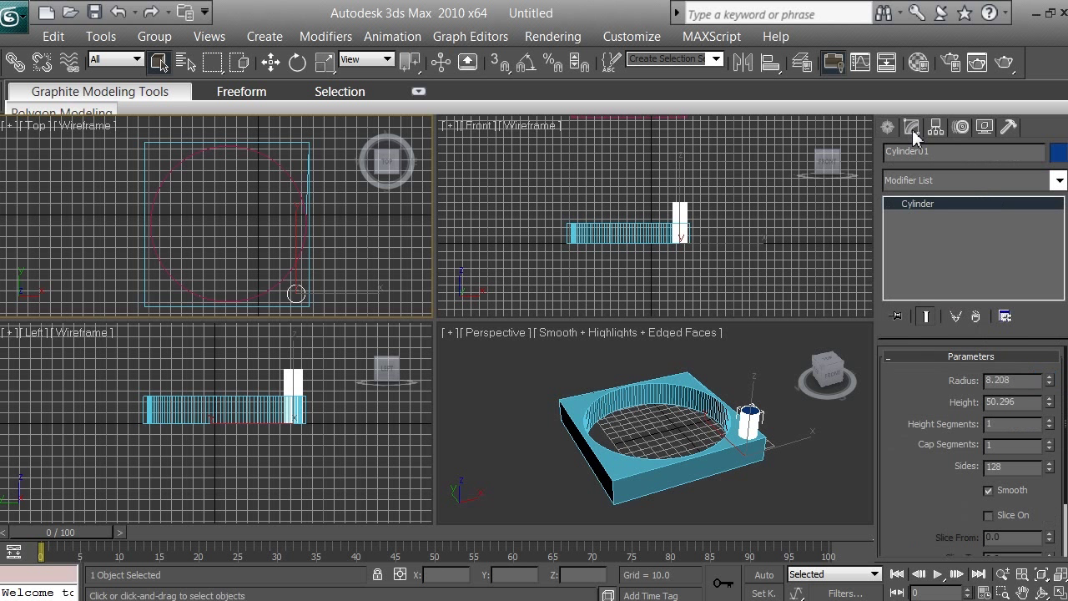
pyautogui.rightClick(932, 212)
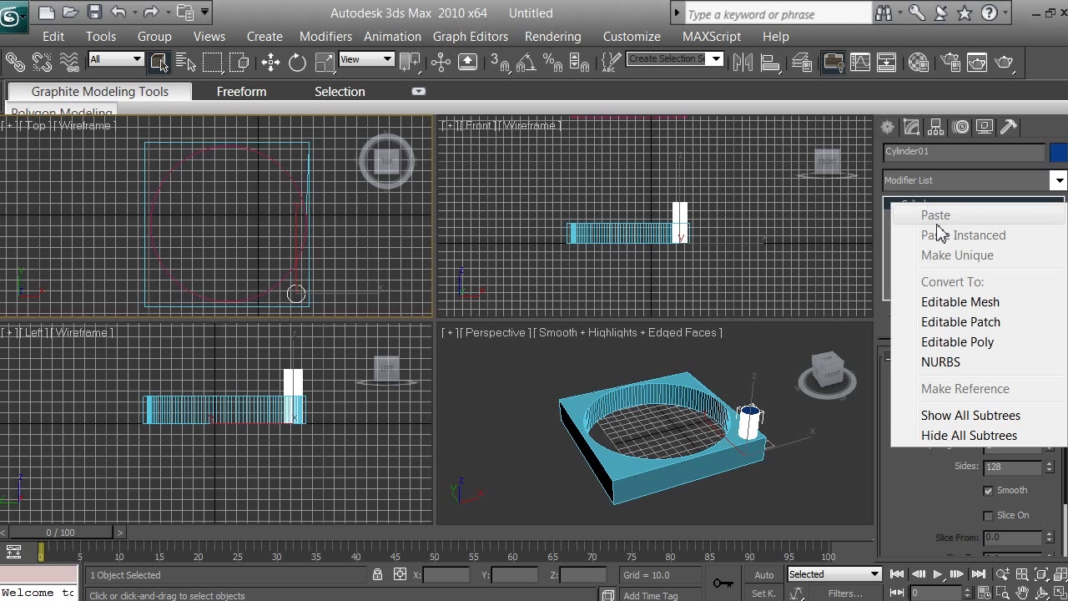
pyautogui.click(957, 343)
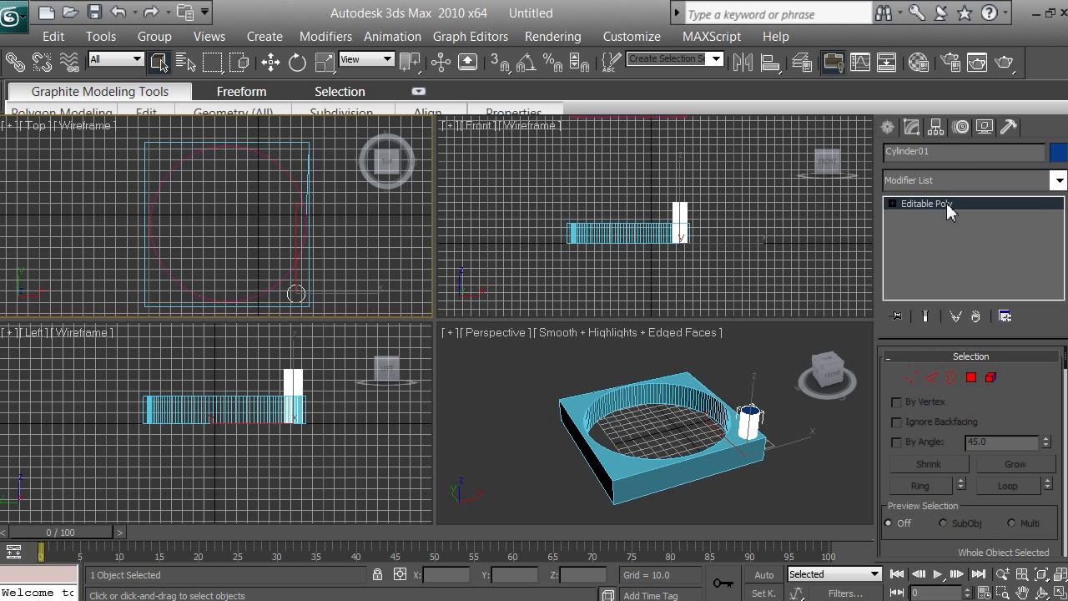
pyautogui.press('1')
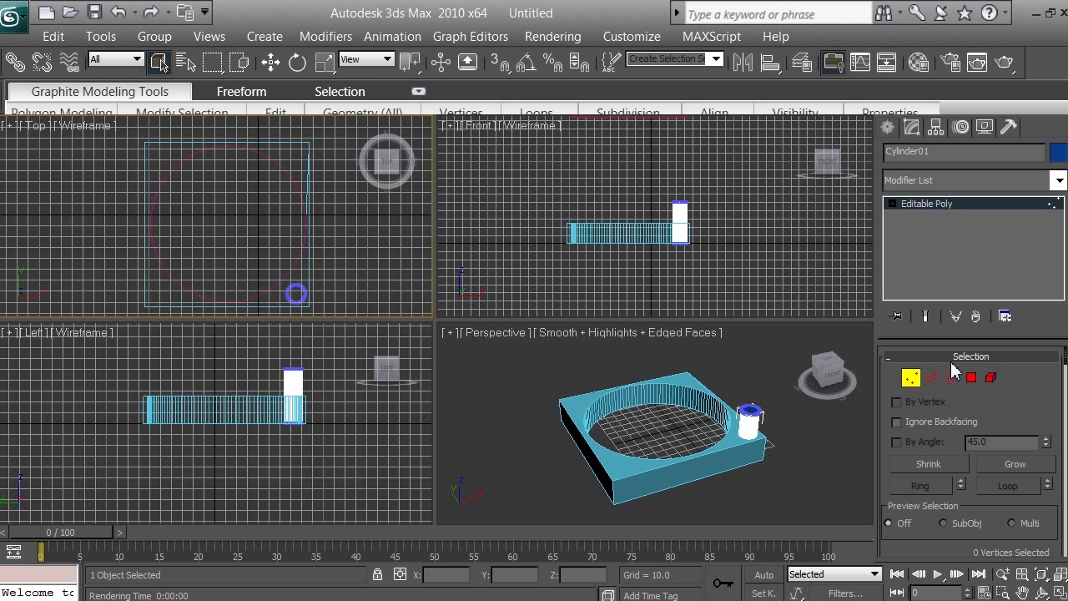
pyautogui.click(909, 381)
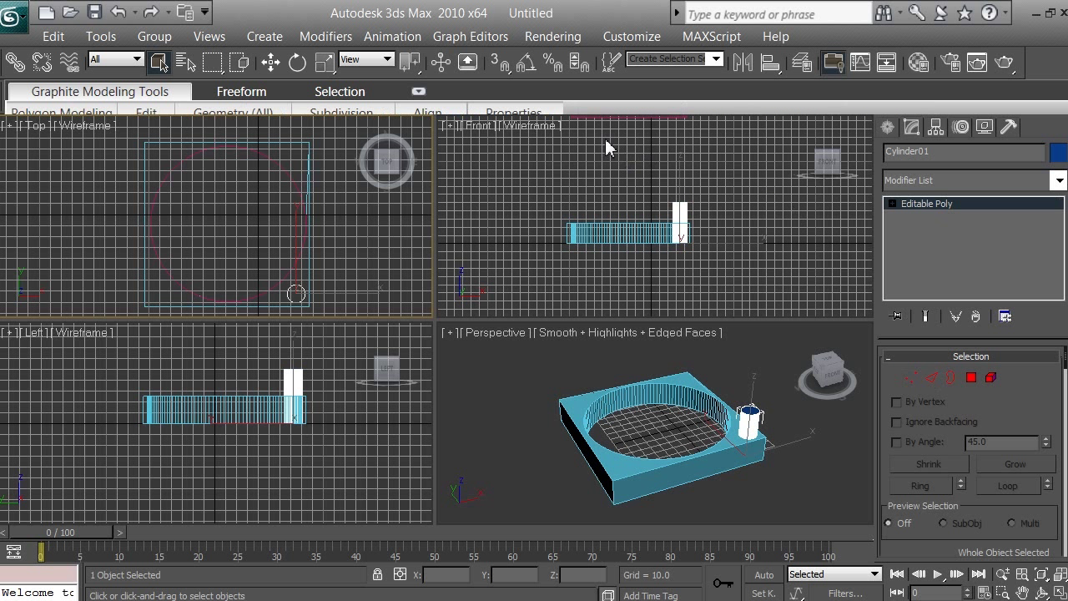
# - Move the small corner cylinder down in the Front view to about Z -13.06 so it passes through the frame
pyautogui.click(273, 63)
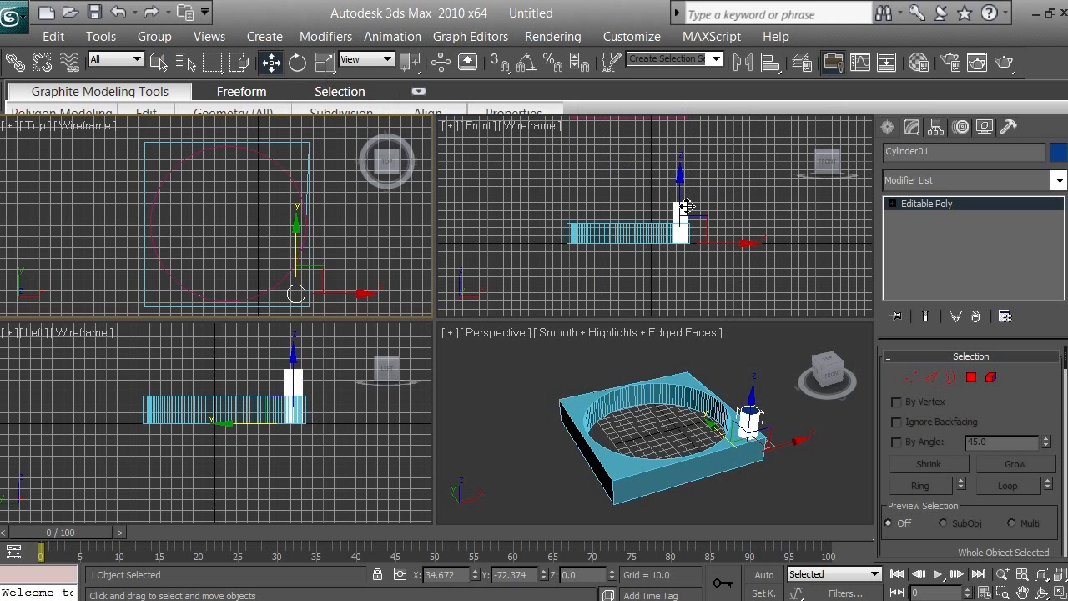
pyautogui.rightClick(731, 198)
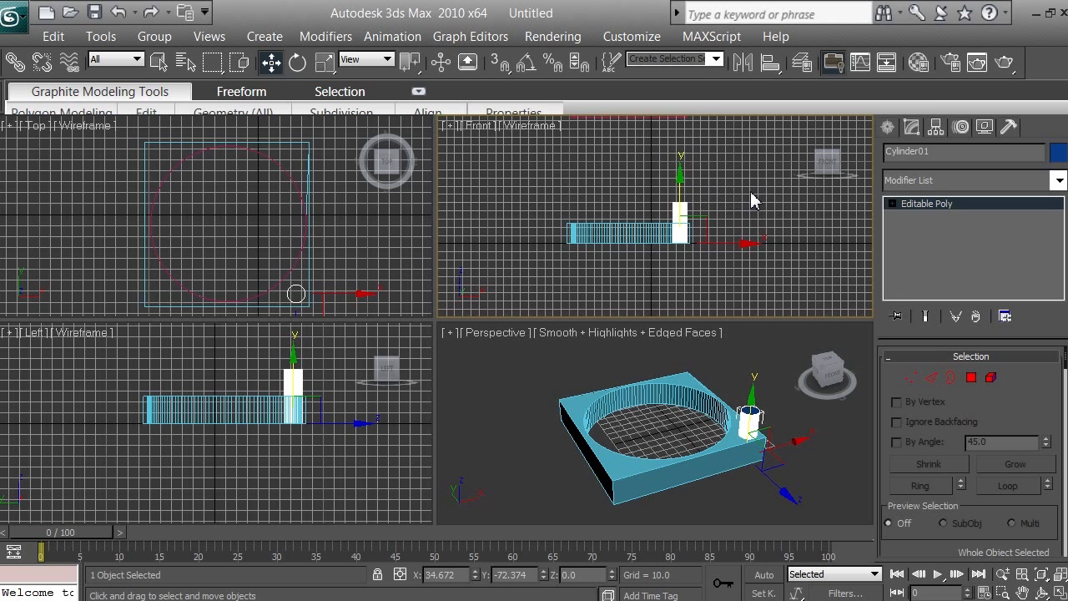
pyautogui.rightClick(753, 251)
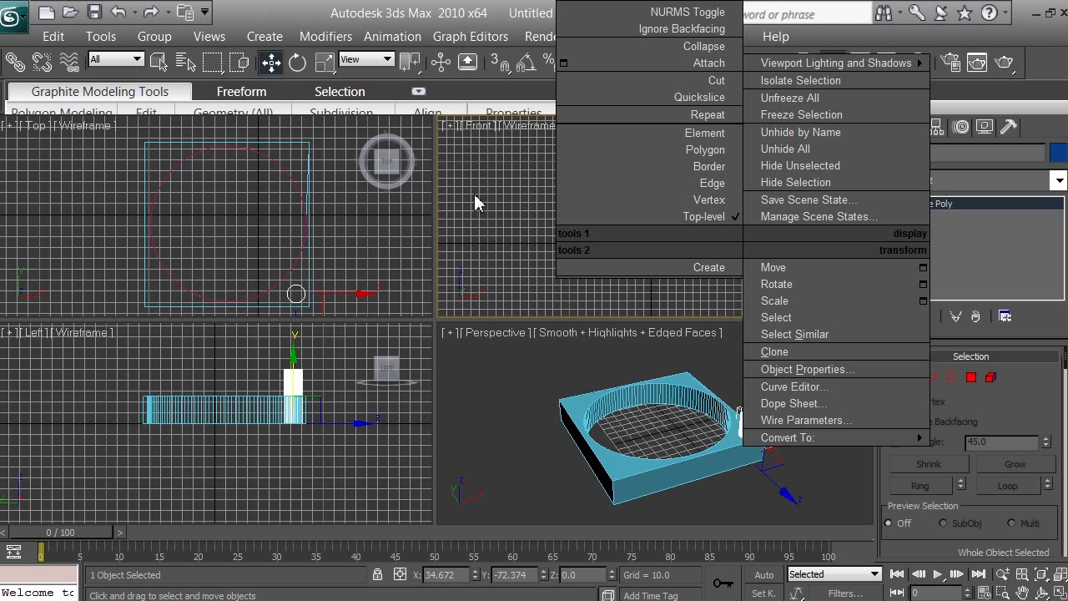
pyautogui.click(479, 142)
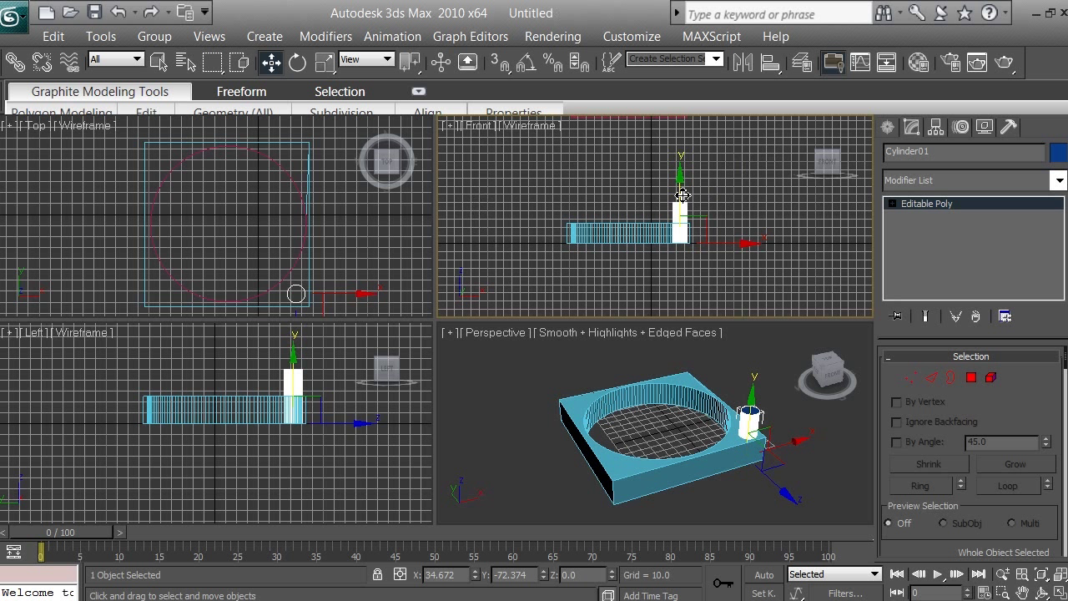
pyautogui.moveTo(683, 195); pyautogui.dragTo(685, 206)
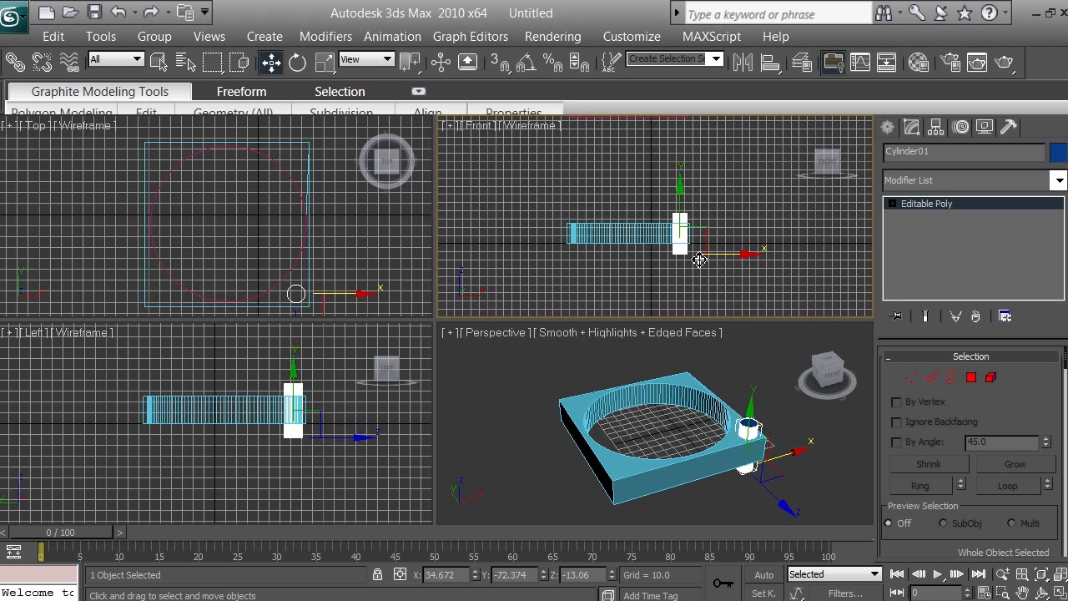